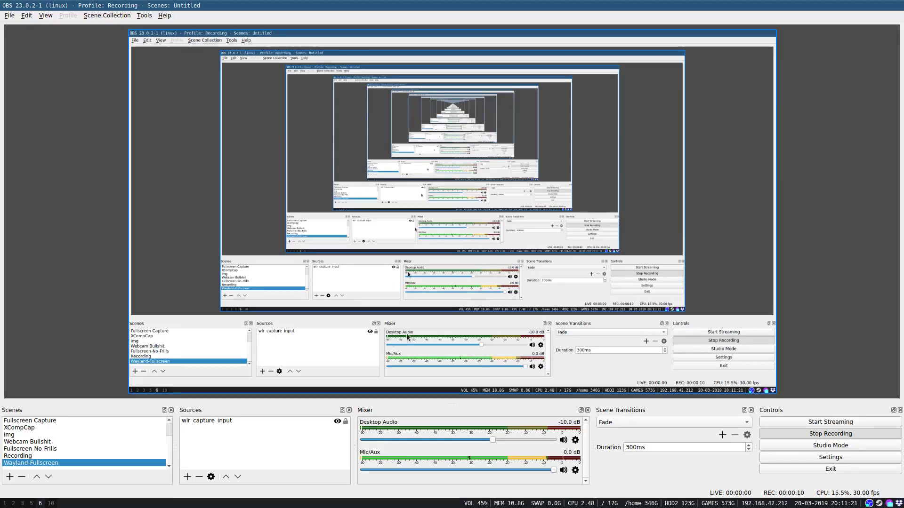
Step: Run screenfetch in a new terminal, highlight its 'WM: sway' line, close it, then recall it
key("super+Return")
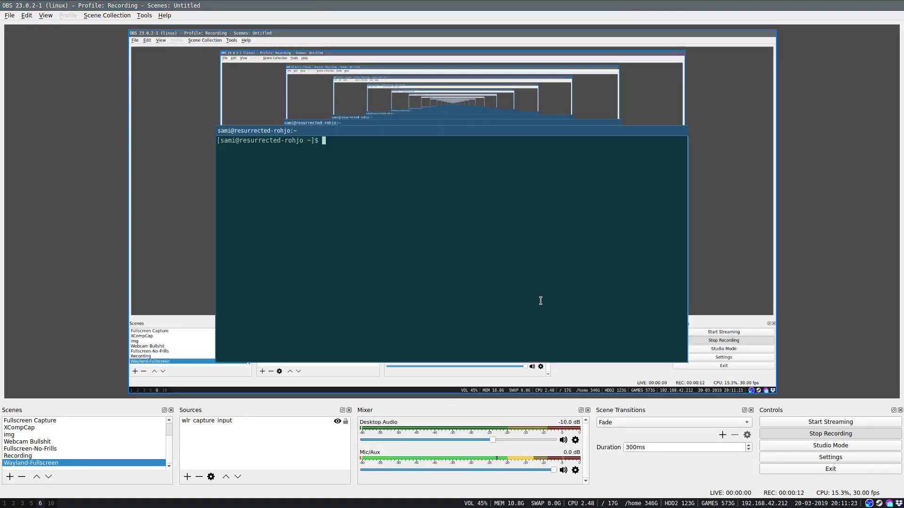
type("screenfetch")
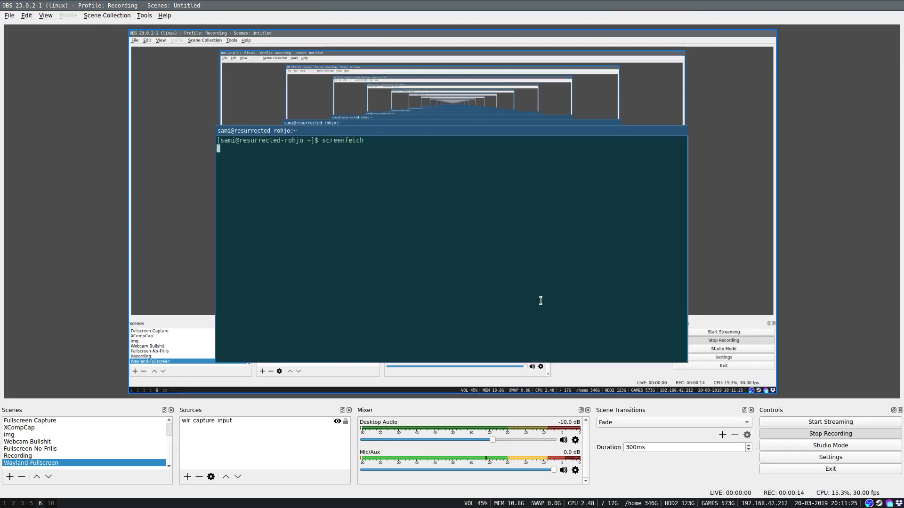
key("Return")
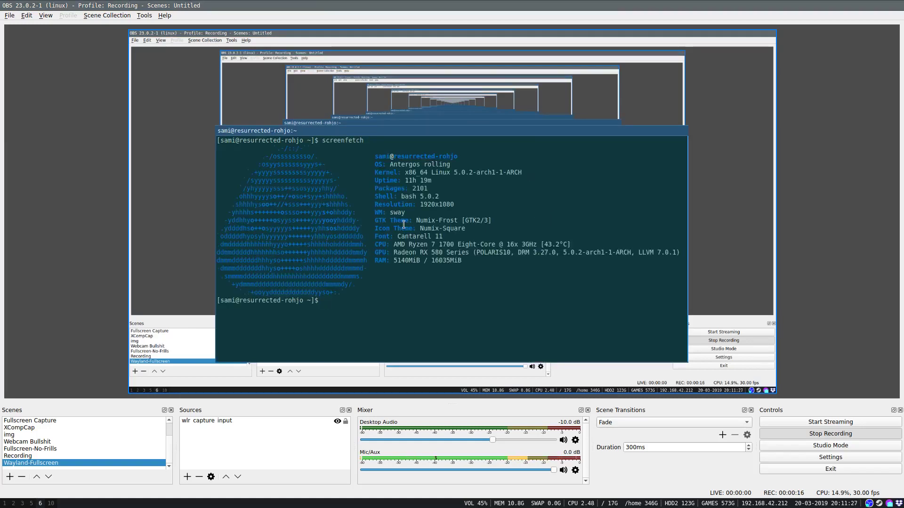
triple_click(404, 213)
left_click(404, 212)
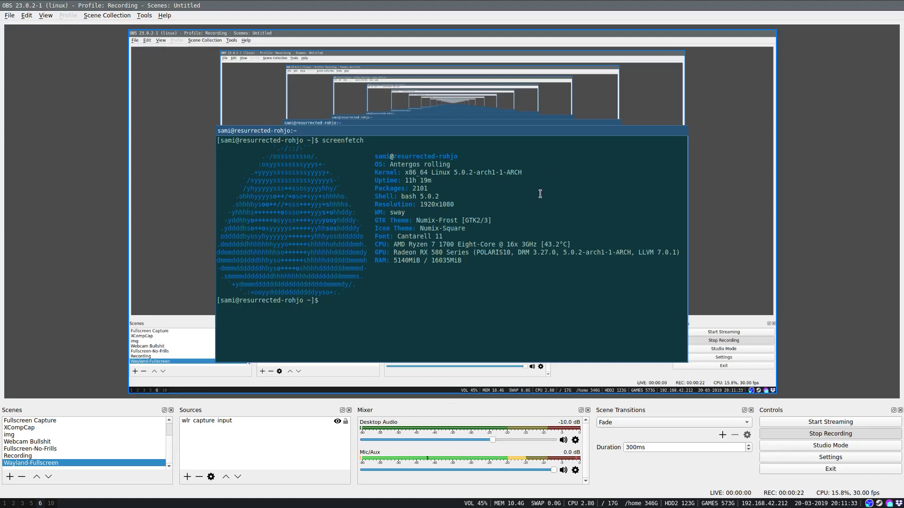
key("ctrl+d")
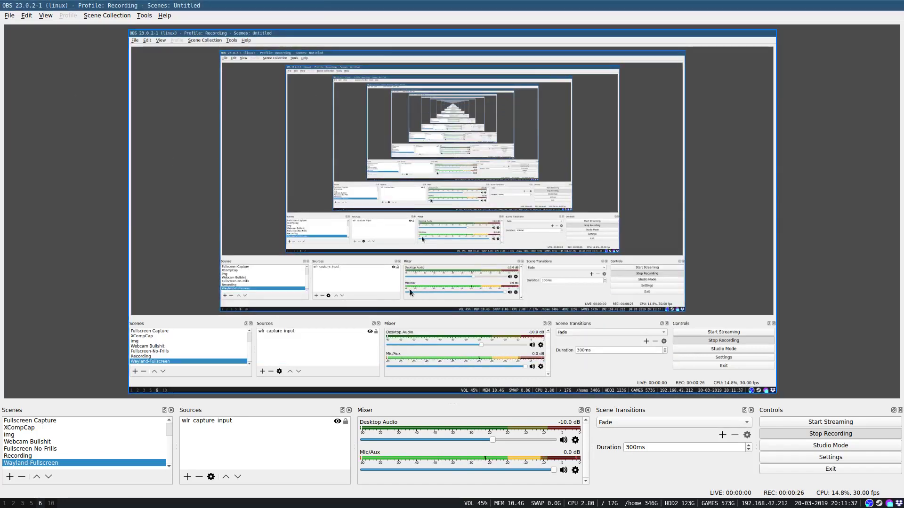
key("super+minus")
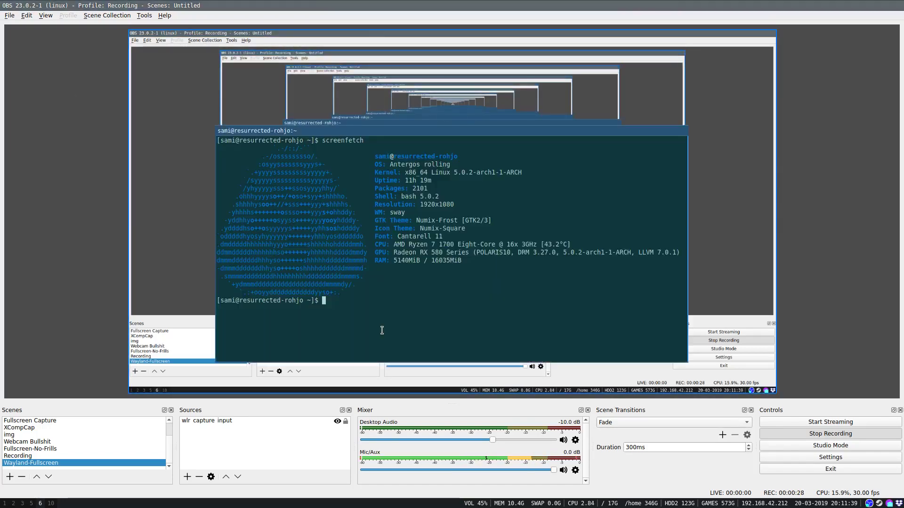
Step: Drag away and dismiss the floating screenfetch terminal, then open a tiled terminal on the right
left_click_drag(476, 133, 771, 205)
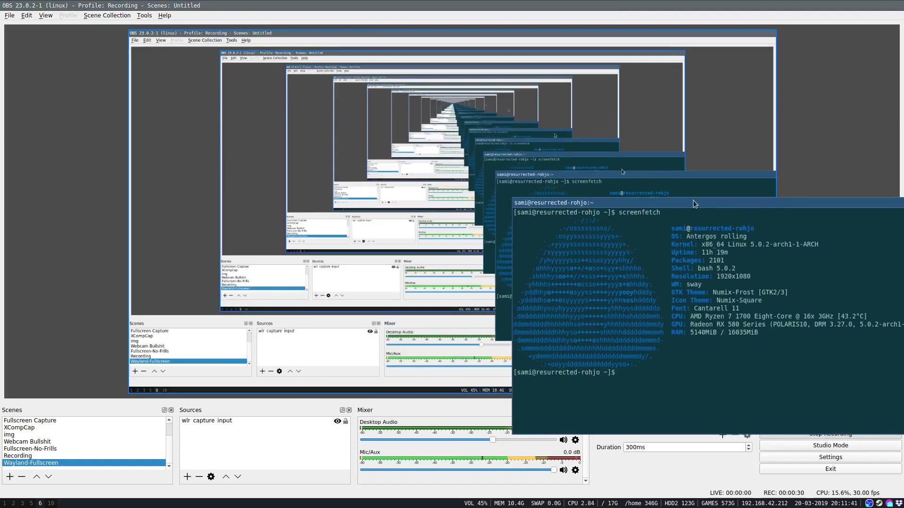
key("super+shift+q")
key("super+Return")
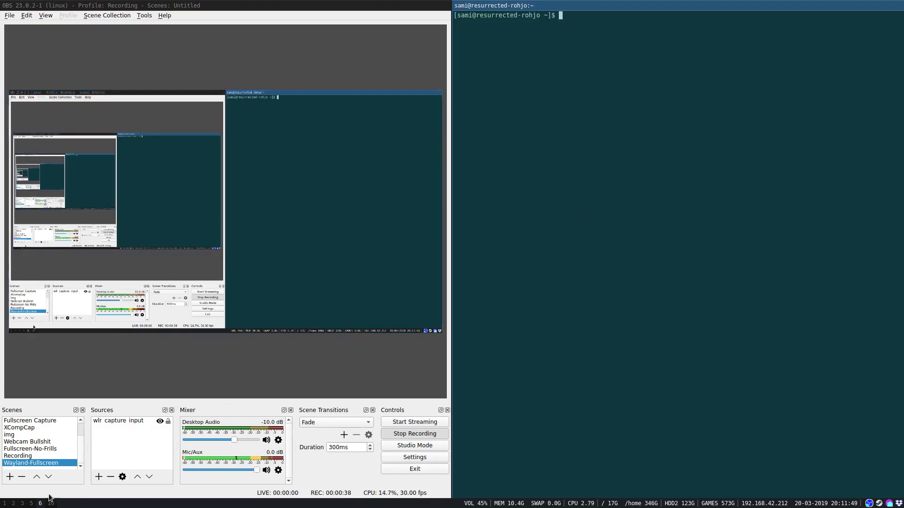
left_click(33, 503)
scroll(254, 314, "down", 2)
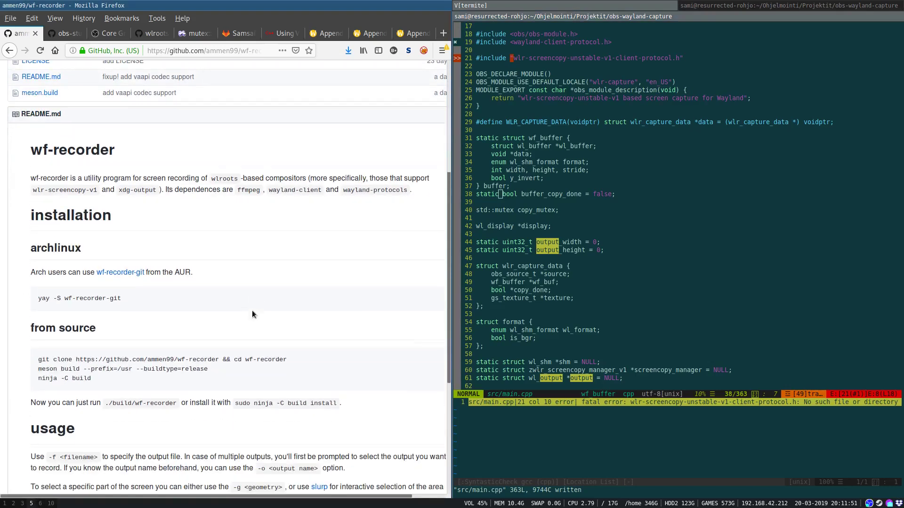
scroll(177, 233, "up", 1)
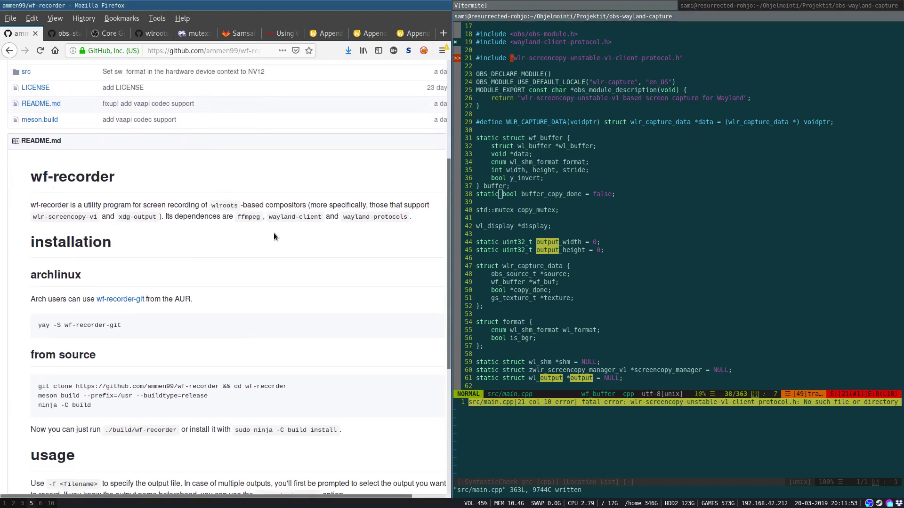
scroll(288, 310, "down", 2)
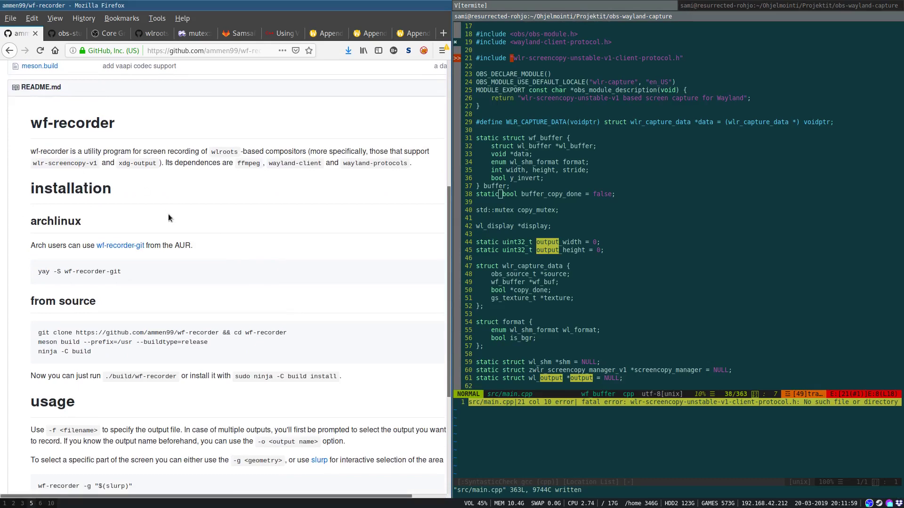
scroll(205, 208, "up", 1)
scroll(255, 279, "up", 1)
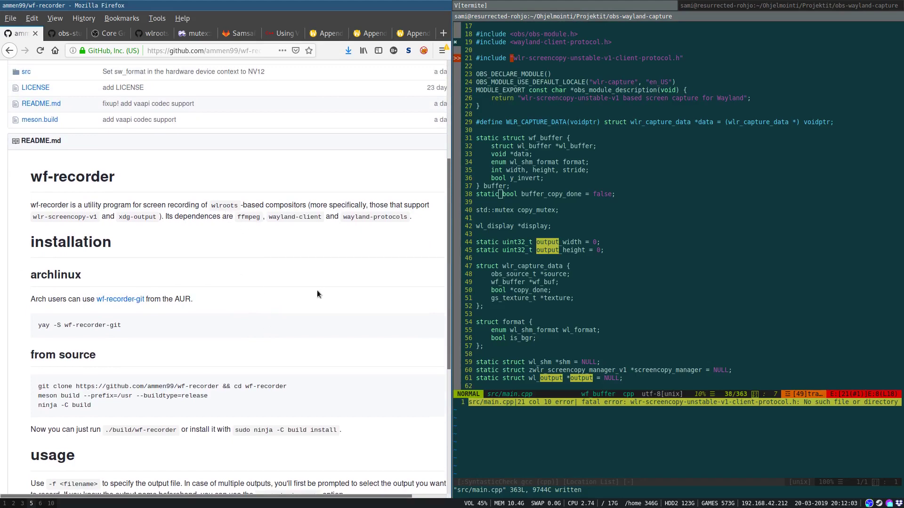
scroll(321, 299, "up", 1)
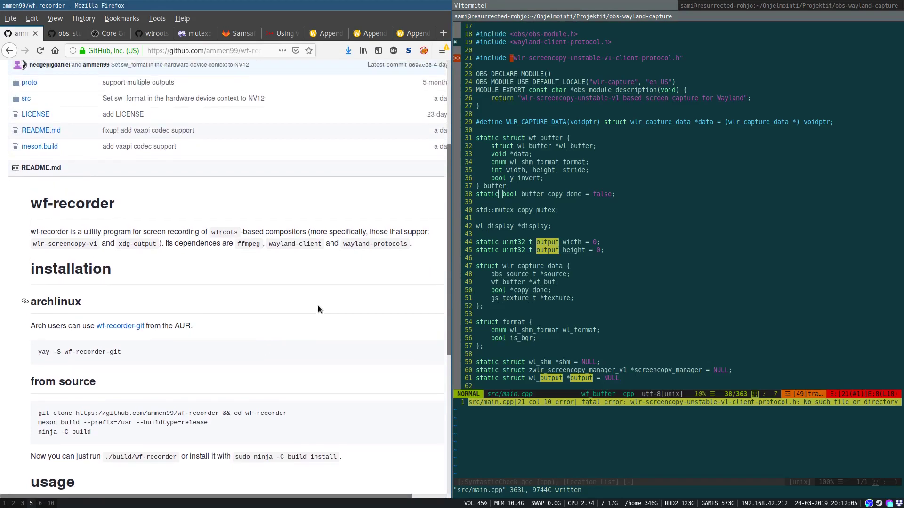
scroll(309, 315, "up", 1)
scroll(291, 336, "up", 1)
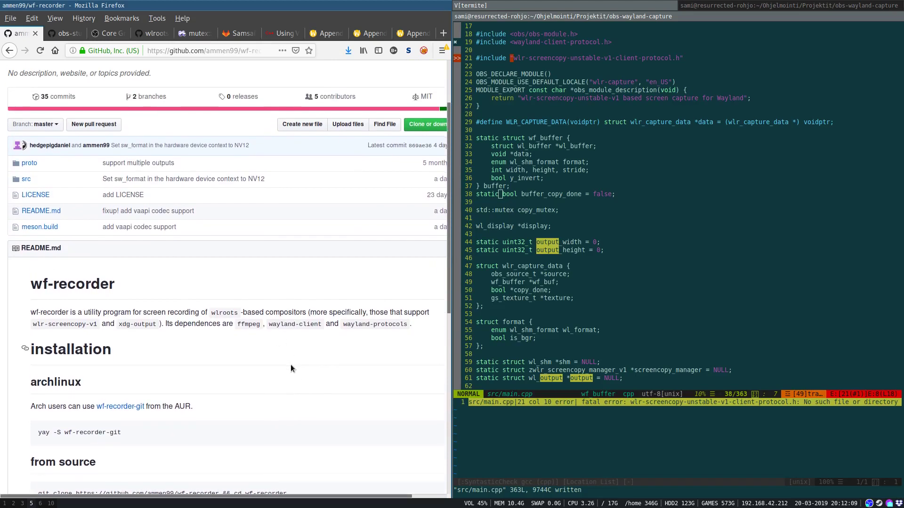
scroll(291, 367, "up", 1)
scroll(290, 369, "up", 2)
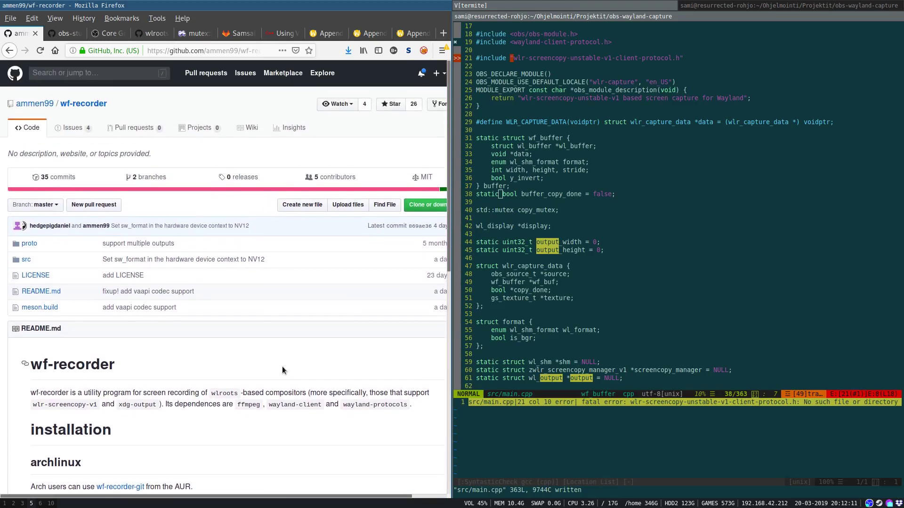
scroll(279, 365, "down", 5)
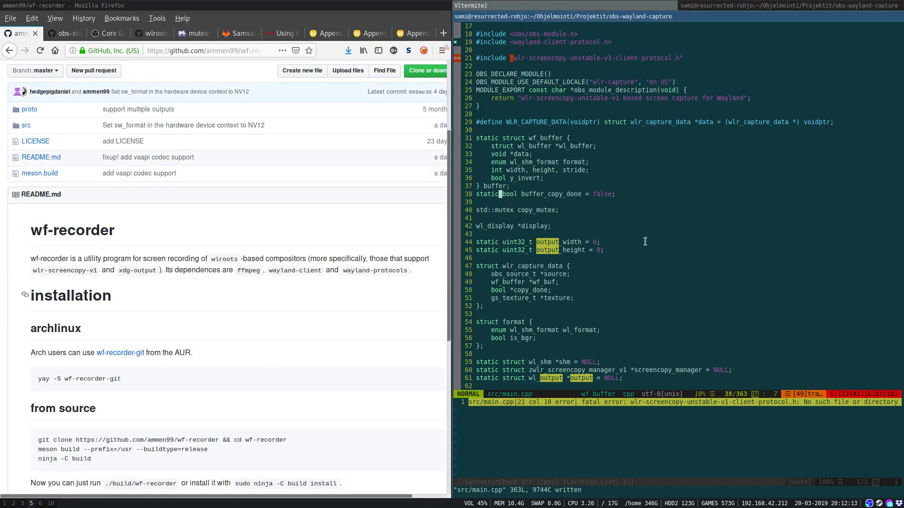
left_click(44, 503)
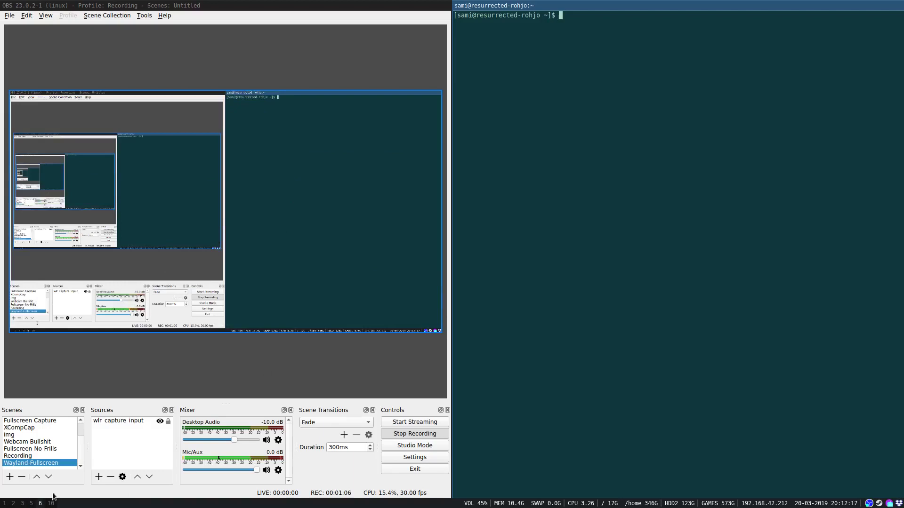
left_click(31, 503)
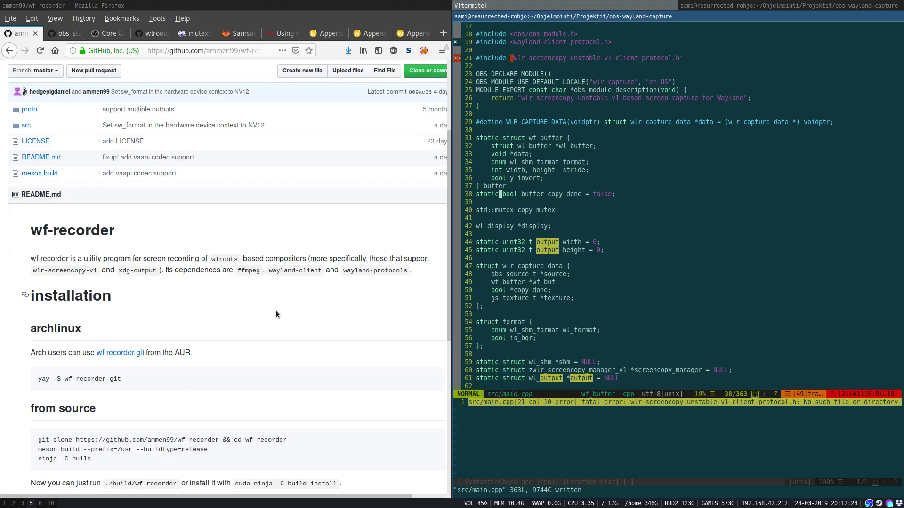
left_click(40, 504)
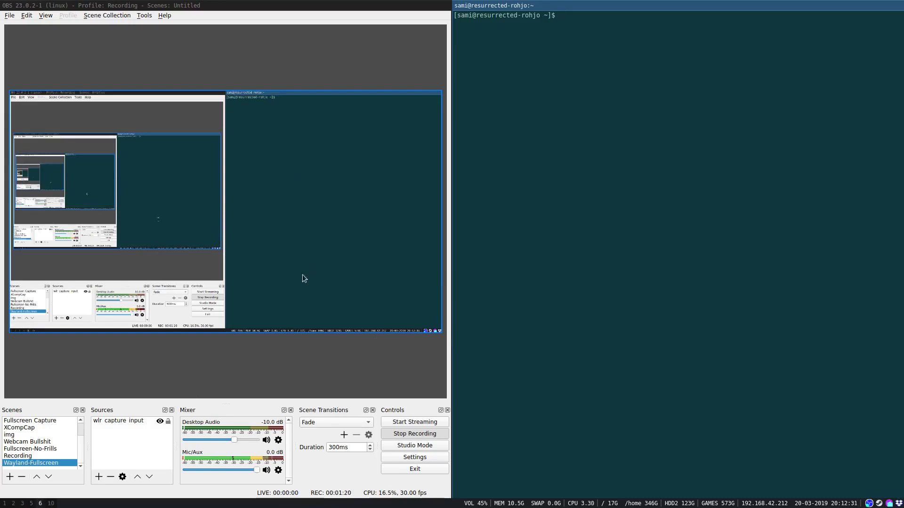
right_click(114, 422)
left_click(144, 409)
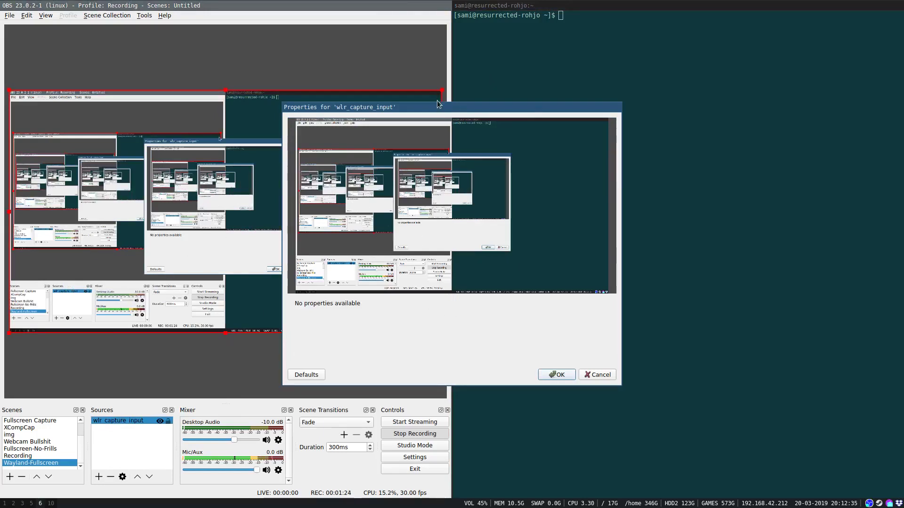
left_click_drag(437, 105, 236, 100)
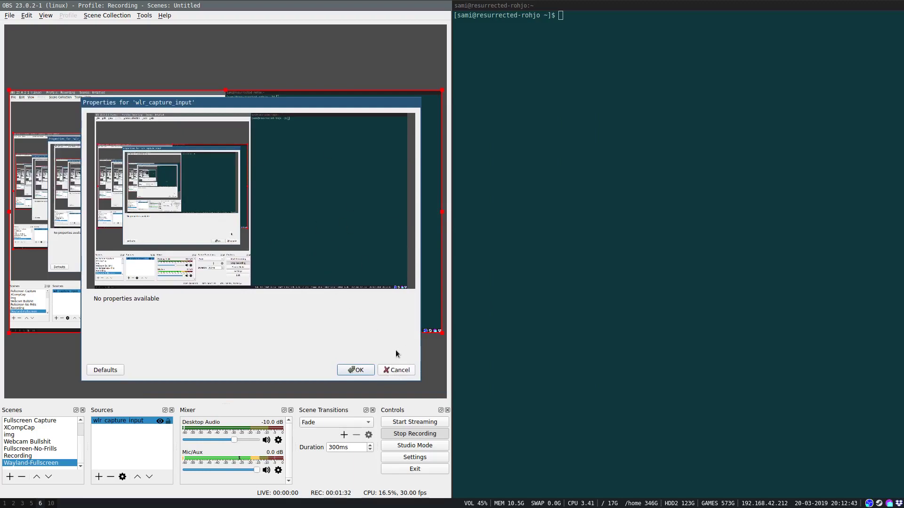
left_click(401, 370)
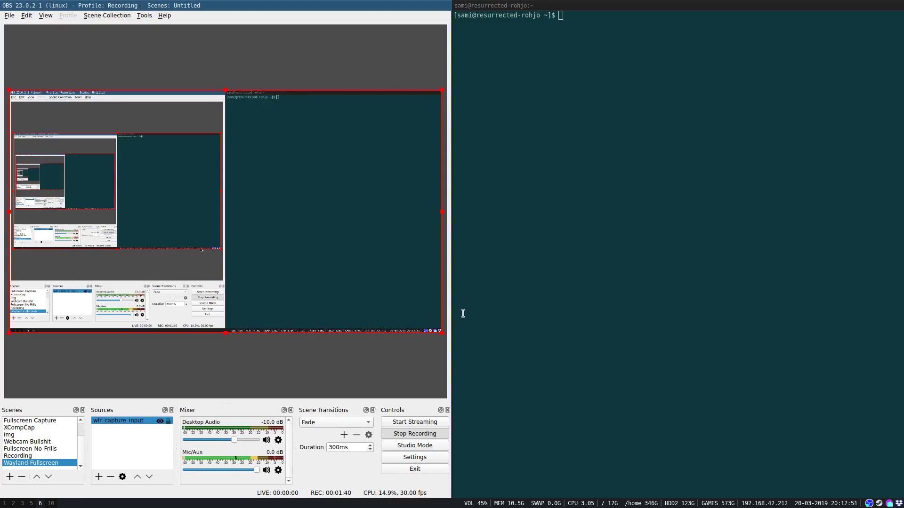
Step: Go to /mnt/games, cd into Apps/Quake, list its files and type ./run_quake.sh
left_click(555, 283)
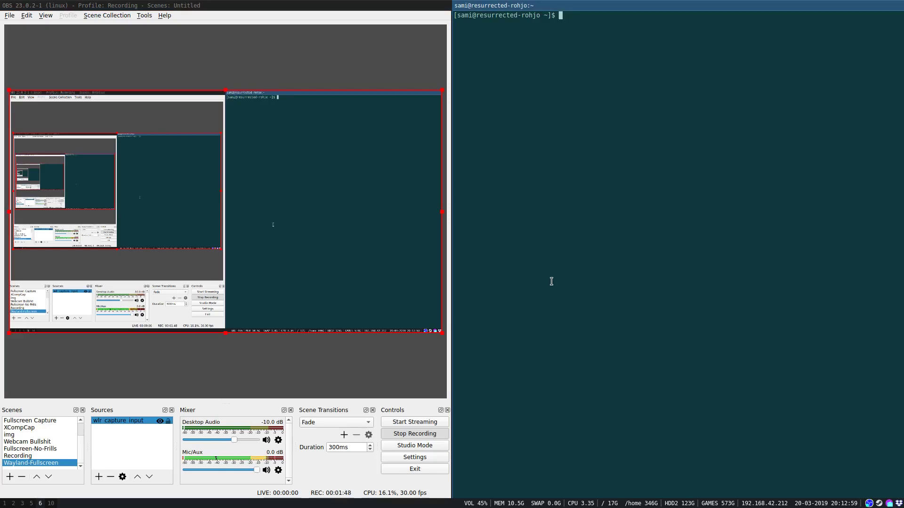
left_click(678, 15)
type("games")
key("Return")
type("cd AP")
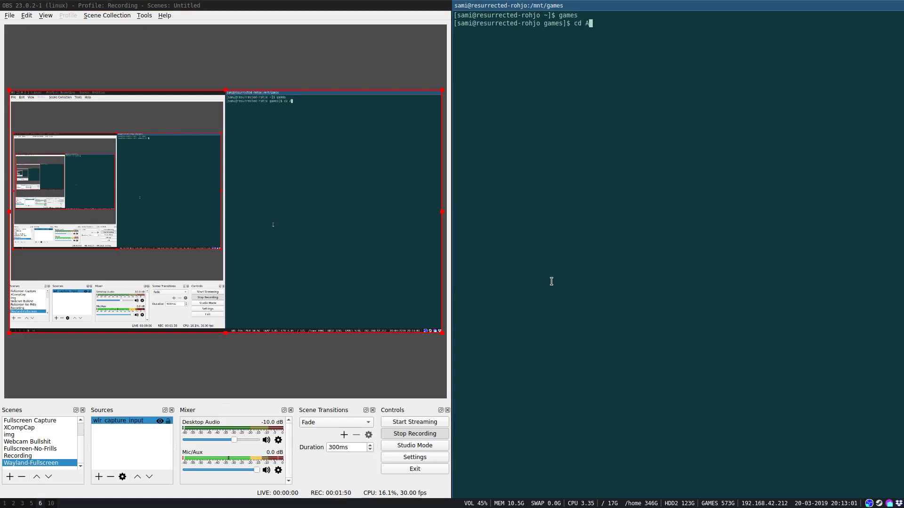
key("Tab")
type("Quake")
key("Return")
type("ls")
key("Return")
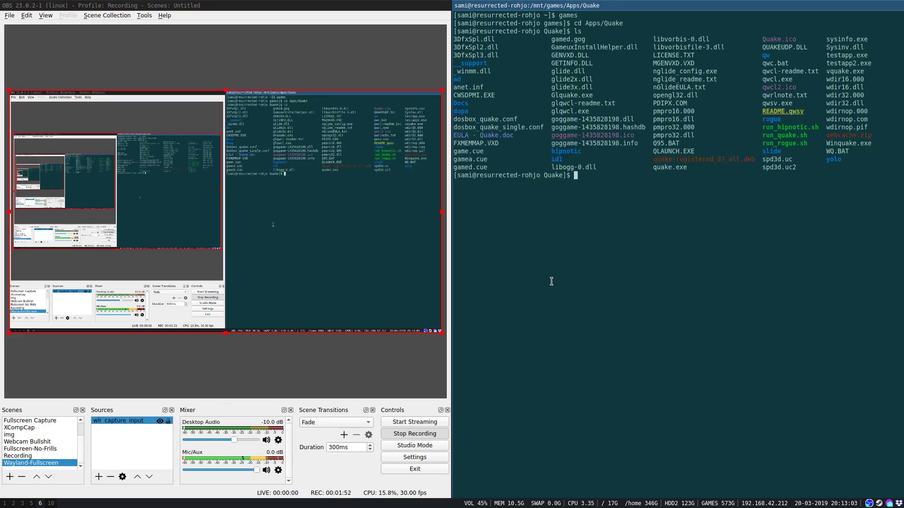
type("q")
key("Tab")
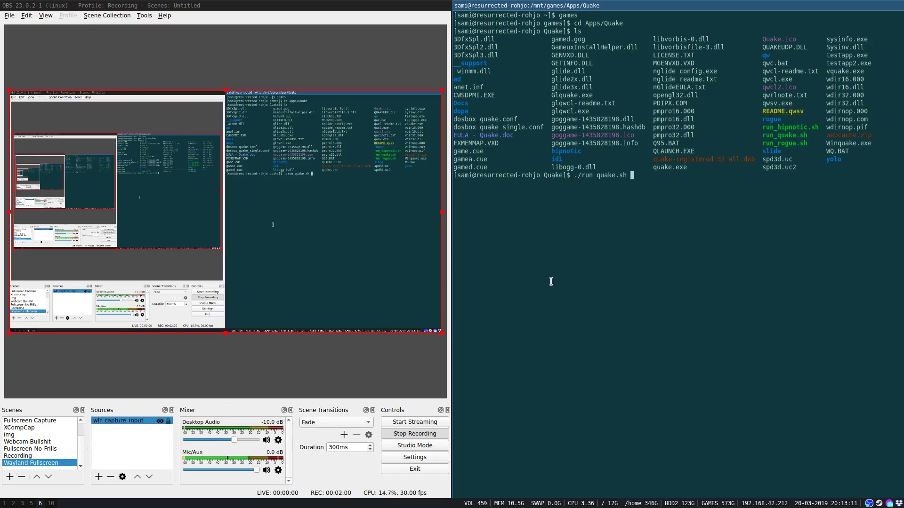
Step: Launch Quake, start a new single-player game and walk onto the episode teleporter
key("Return")
key("Return")
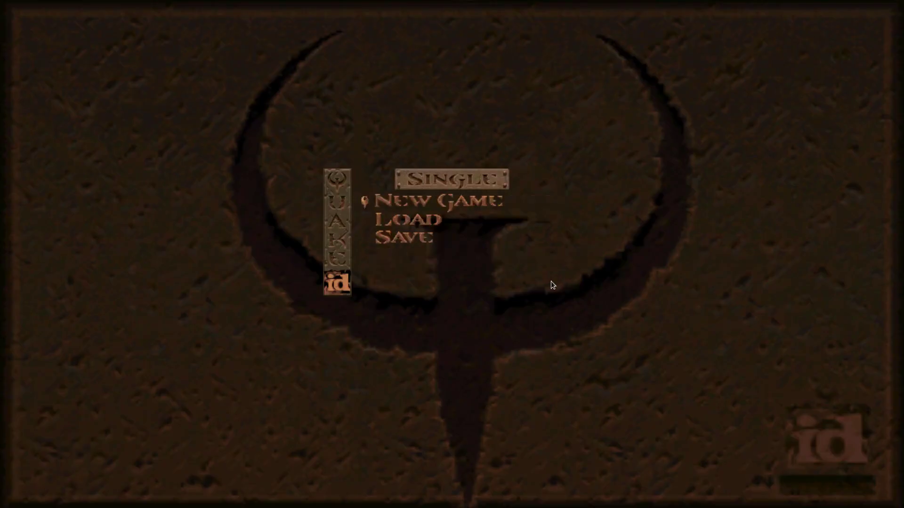
key("Escape")
key("Escape")
key("w")
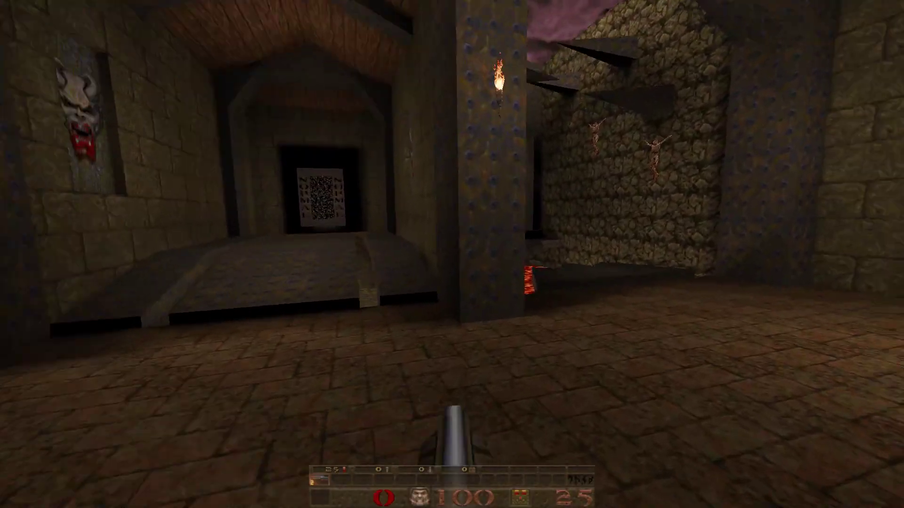
key("w")
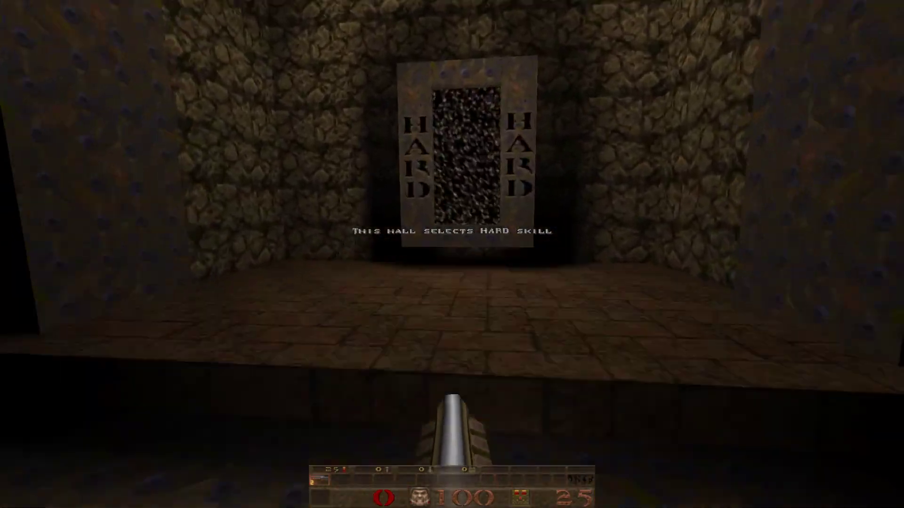
key("w")
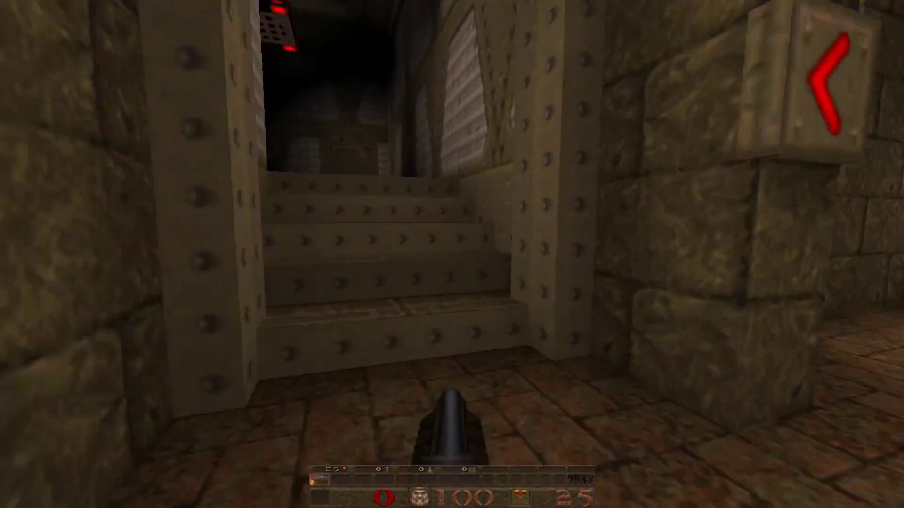
key("w")
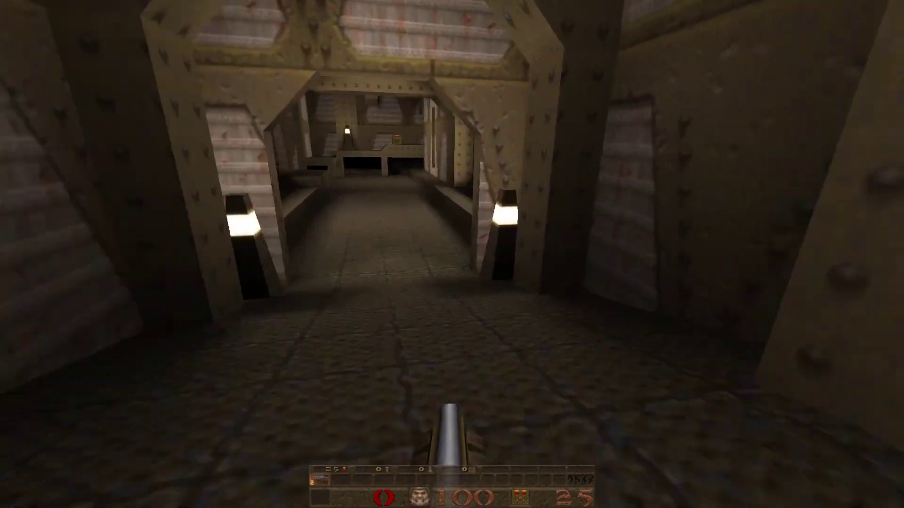
Step: Shoot the corridor grunt and the ledge enemy, picking up shells along the way
key("w")
left_click(452, 254)
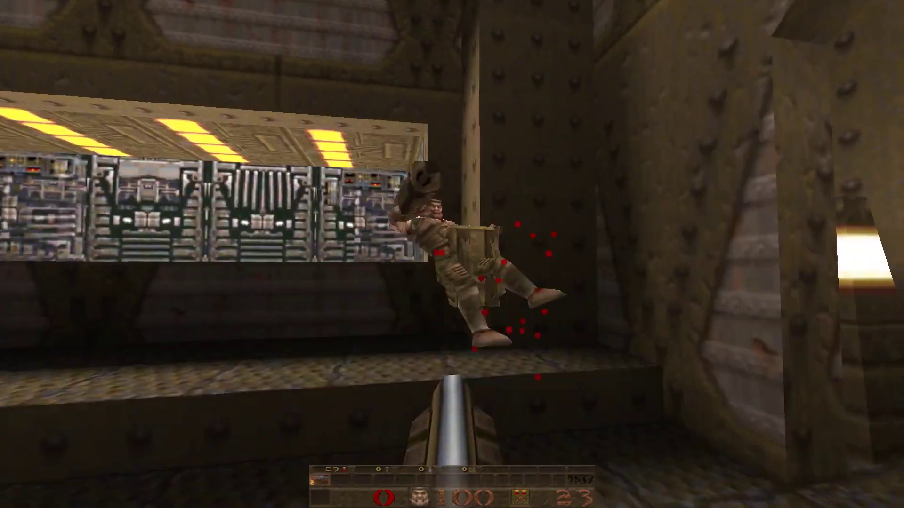
key("w")
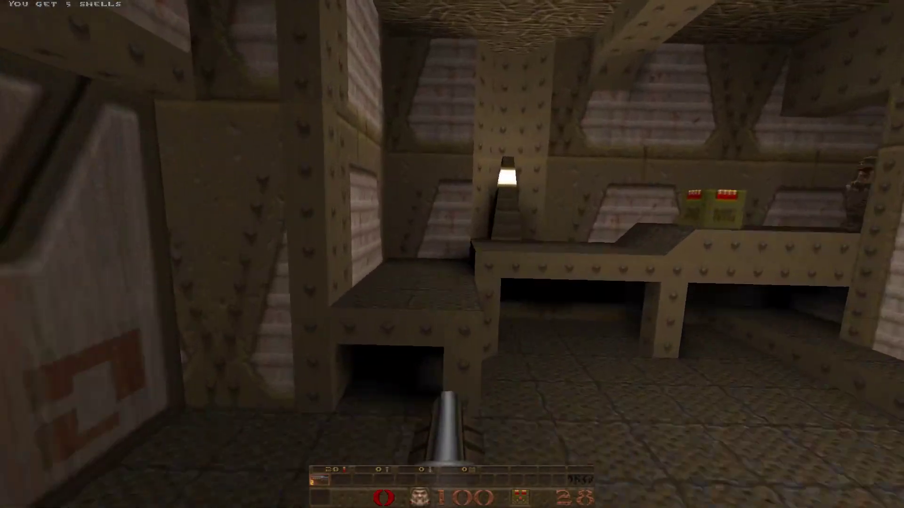
key("w")
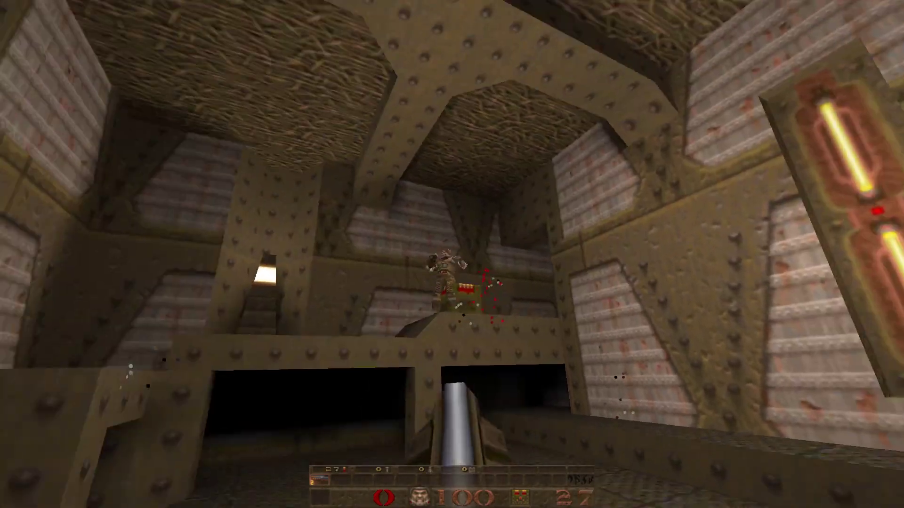
left_click(452, 254)
key("w")
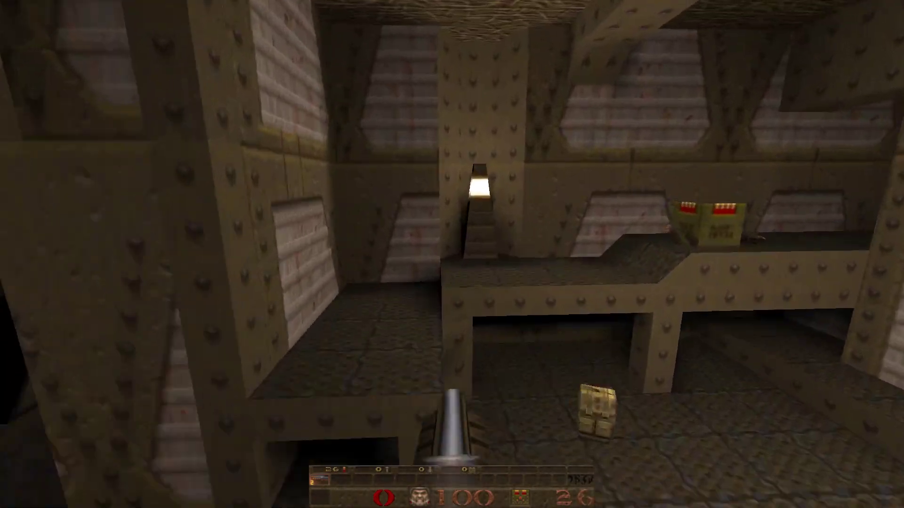
key("w")
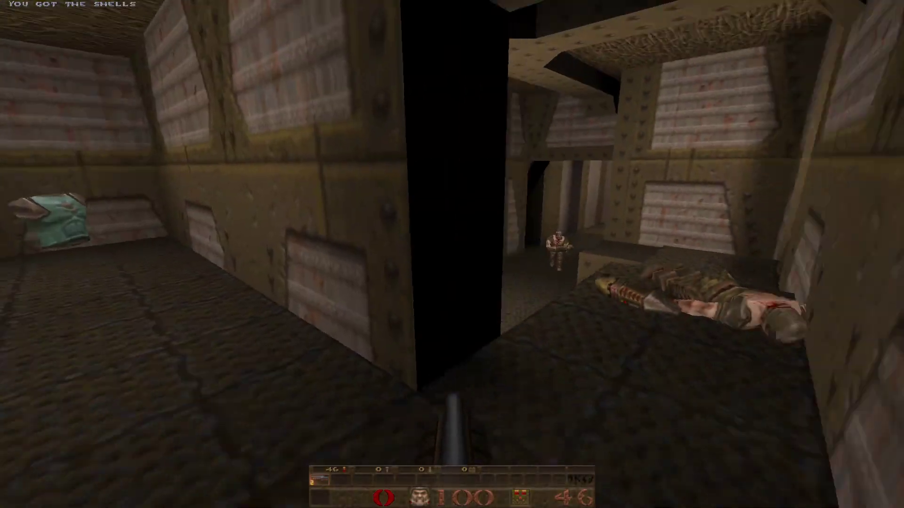
Step: Kill the room enemy, grab the corridor armour and ride the lift up to the courtyard
key("w")
left_click(452, 255)
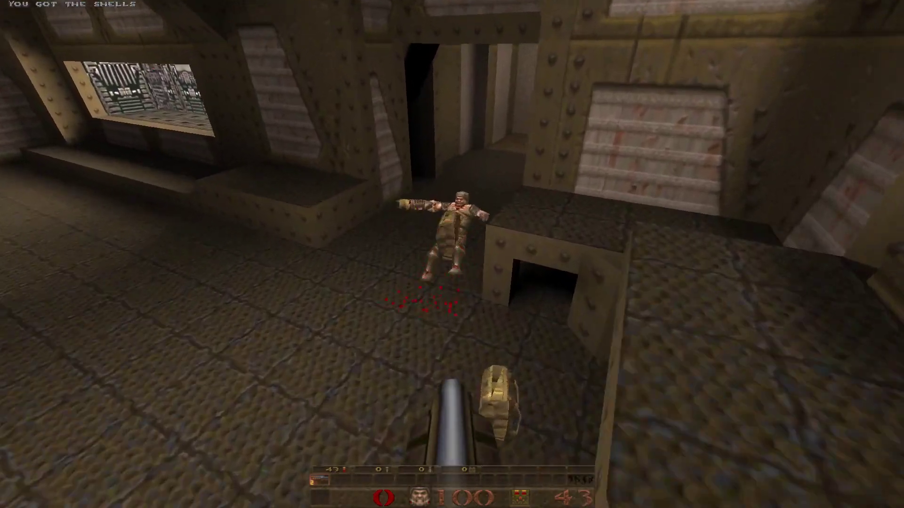
key("w")
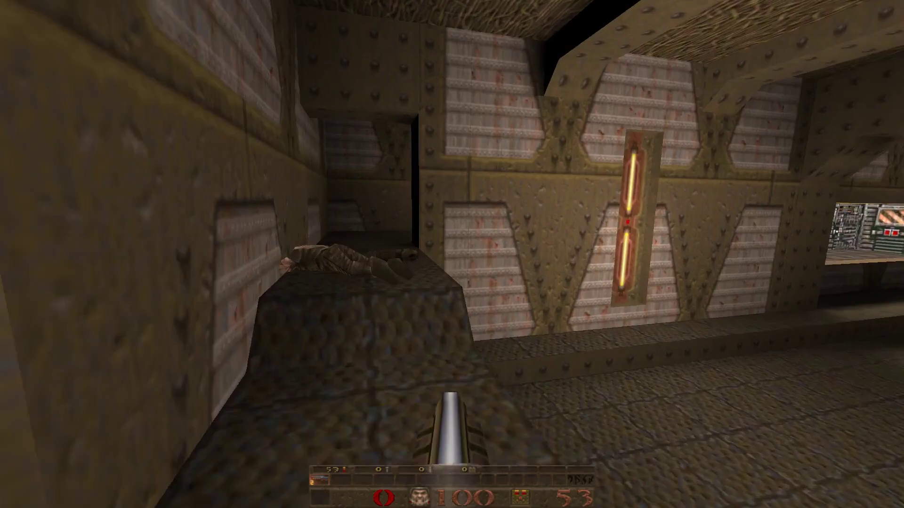
key("w")
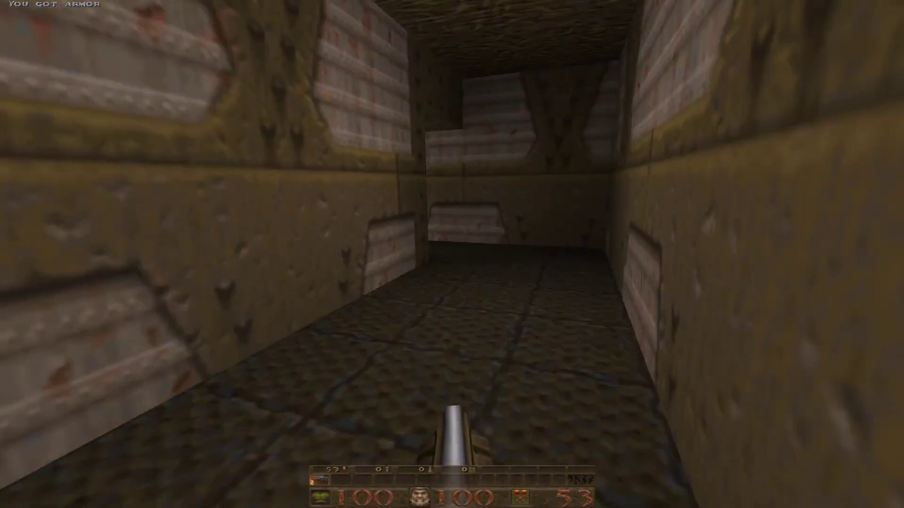
key("w")
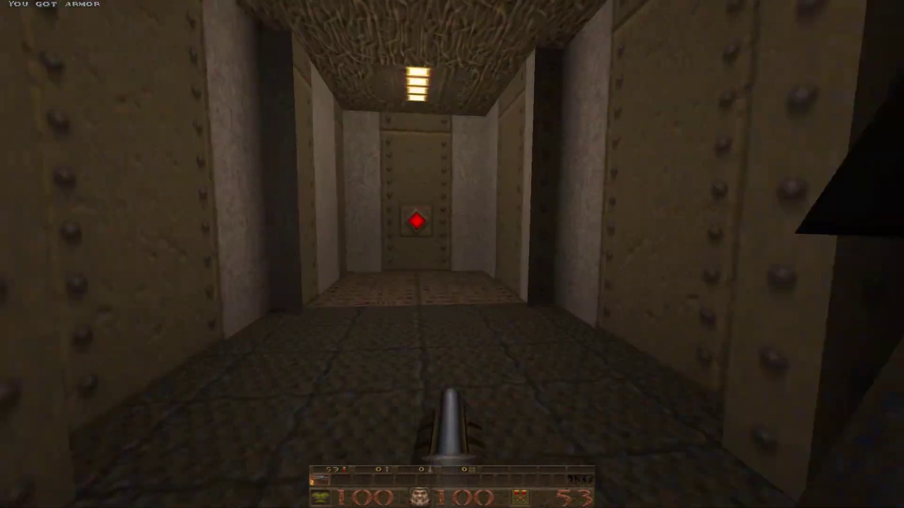
key("w")
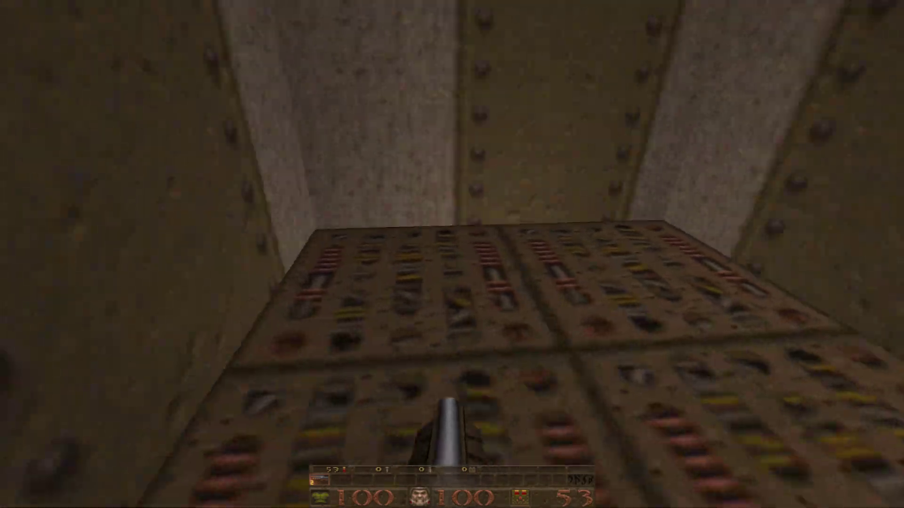
Step: Shoot the courtyard grunt, collect its shells, and kill the next corridor grunt
key("ctrl")
key("ctrl")
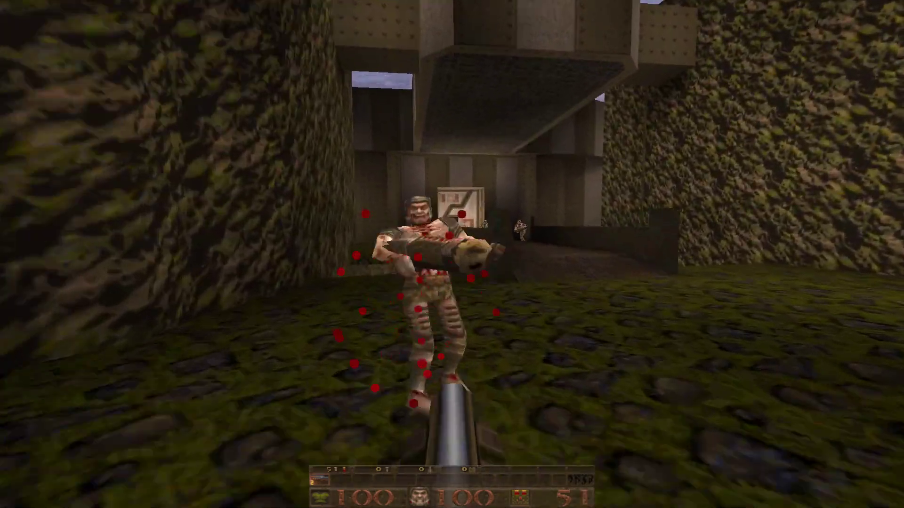
key("ctrl")
key("ctrl")
key("w")
key("w")
key("ctrl")
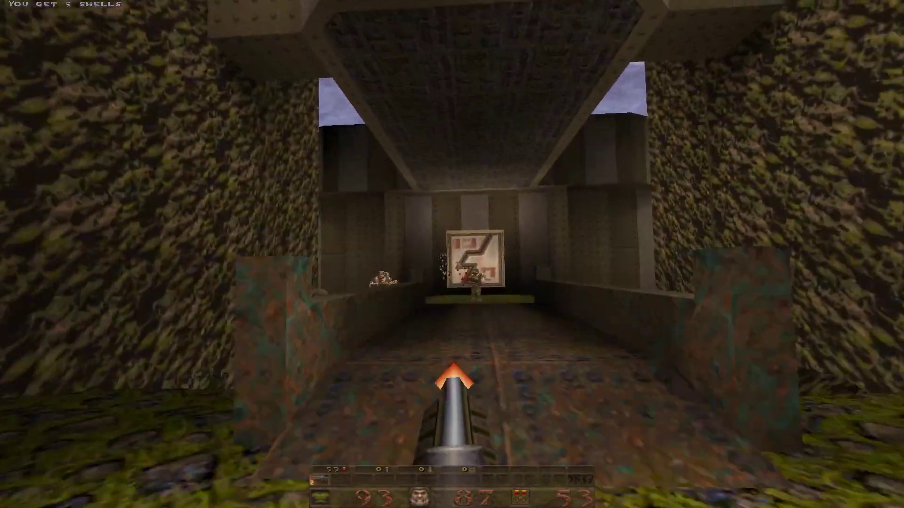
key("ctrl")
key("ctrl")
key("ctrl")
Step: Kill the grunt by the crate, then collect its shells and the health box
key("w")
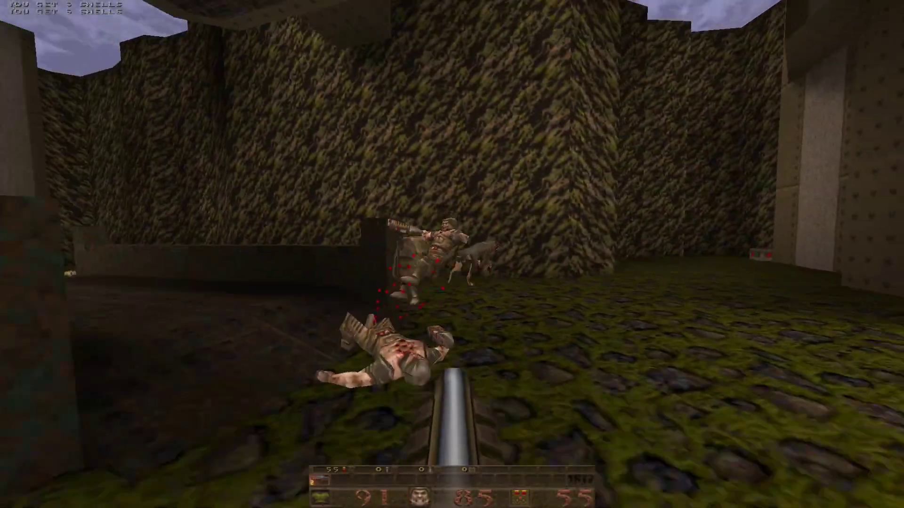
key("ctrl")
key("ctrl")
key("ctrl")
key("w")
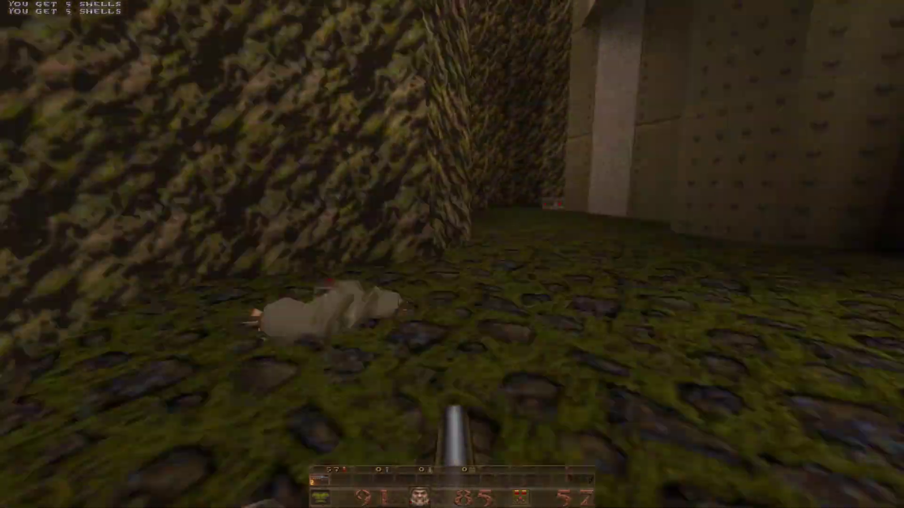
key("w")
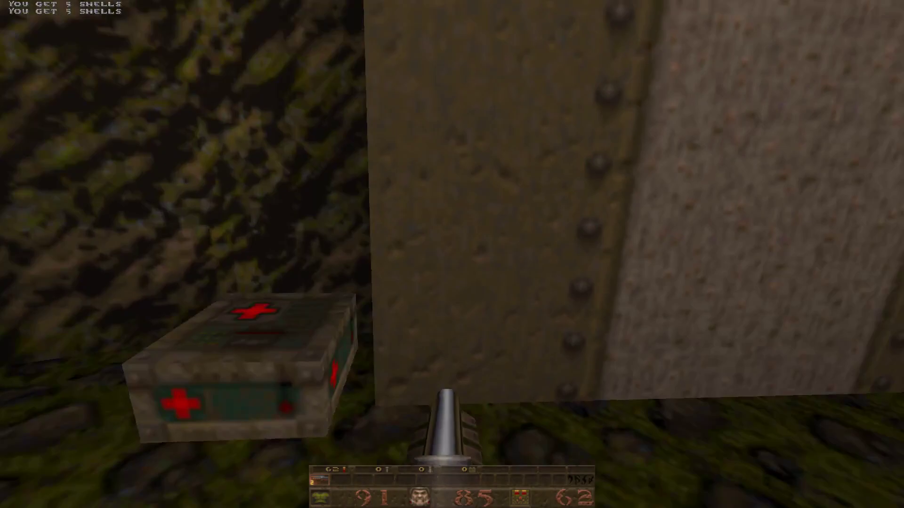
key("w")
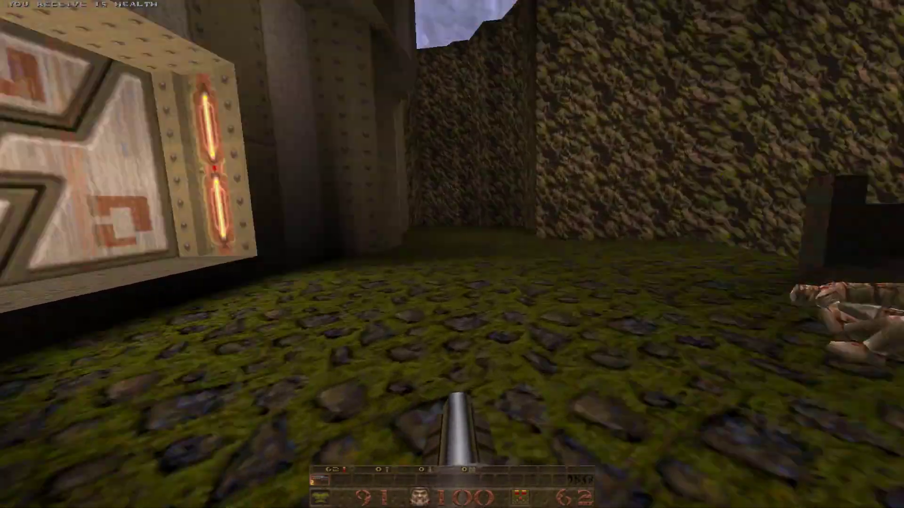
Step: Shoot the enemy through the doorway, backing away into the room while firing
key("ctrl")
key("s")
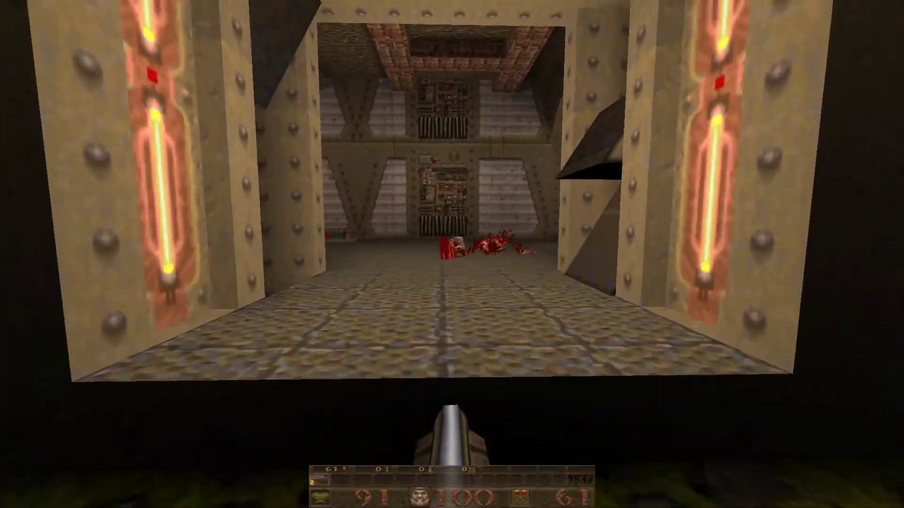
key("s")
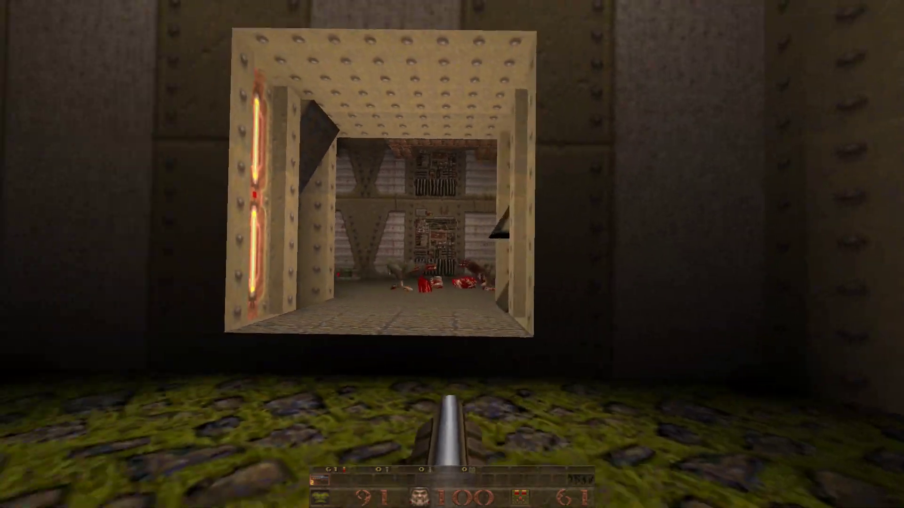
key("ctrl")
key("ctrl")
key("ctrl")
Step: Strafe in and out of the doorway shooting, then move in to grab the dropped shells
key("w")
key("ctrl")
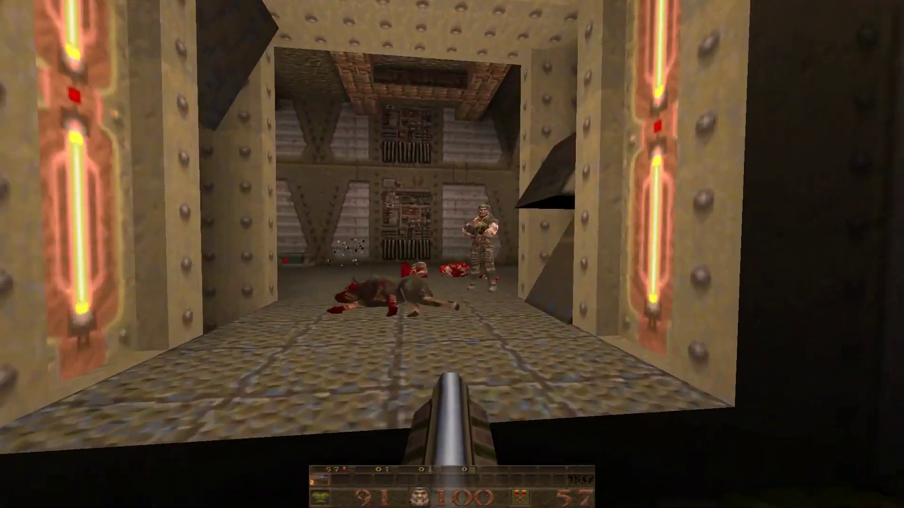
key("s")
key("w")
key("ctrl")
key("s")
key("w")
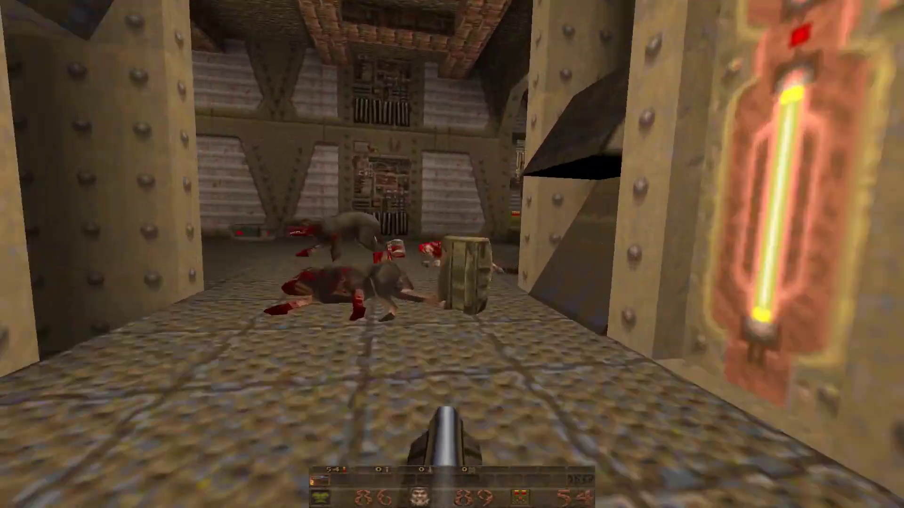
key("ctrl")
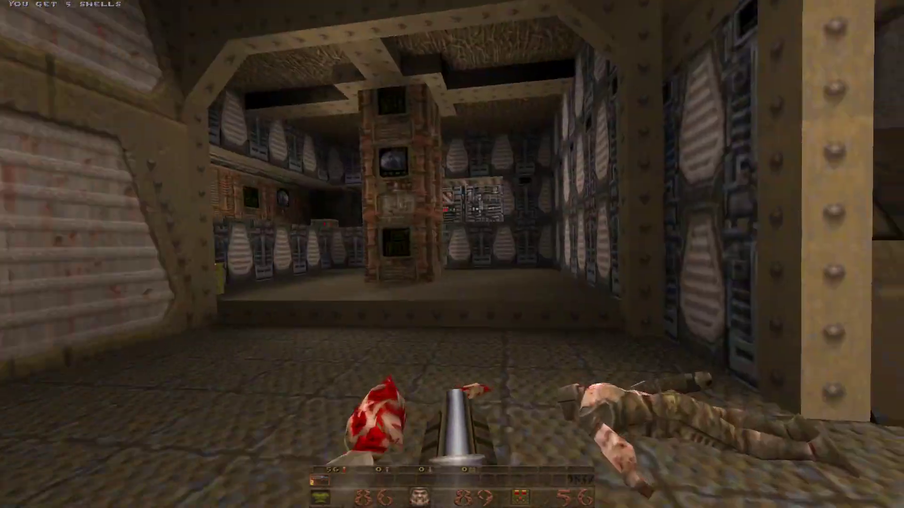
Step: Collect health and shells in the next room and shoot the enemy beyond the archway
key("w")
key("w")
key("ctrl")
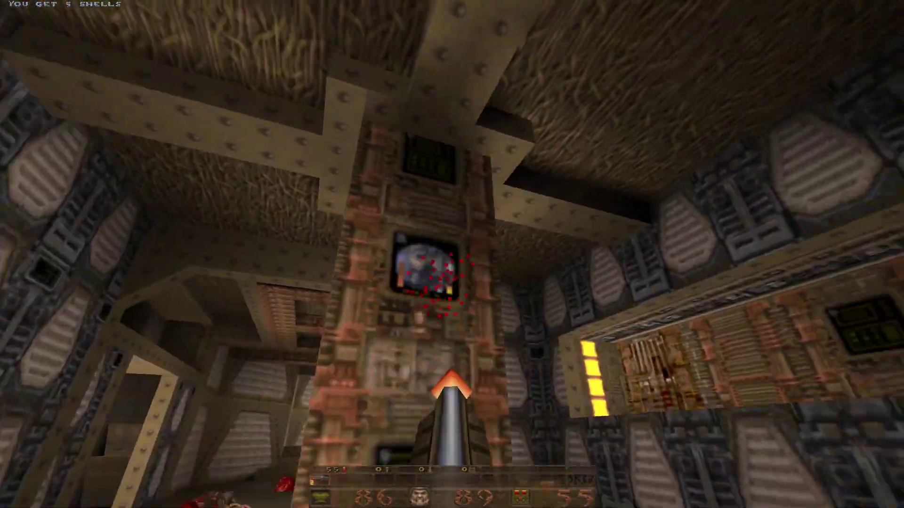
key("w")
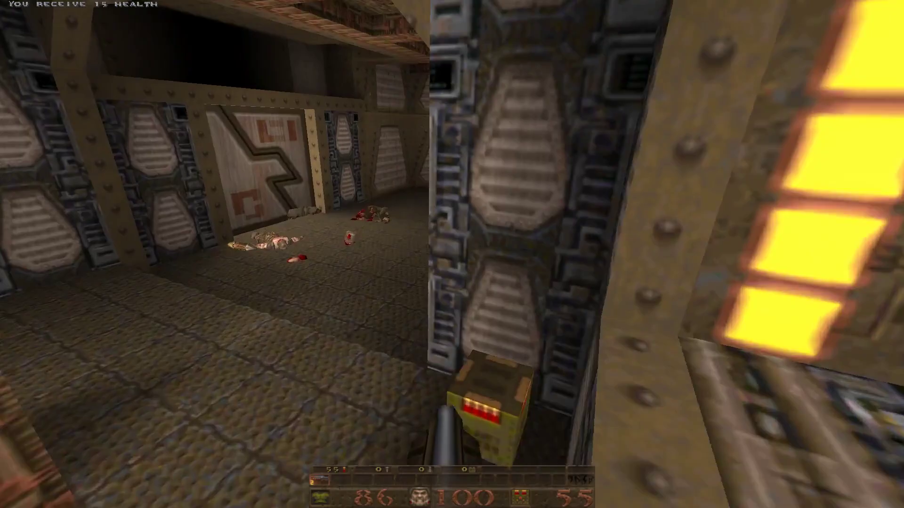
key("w")
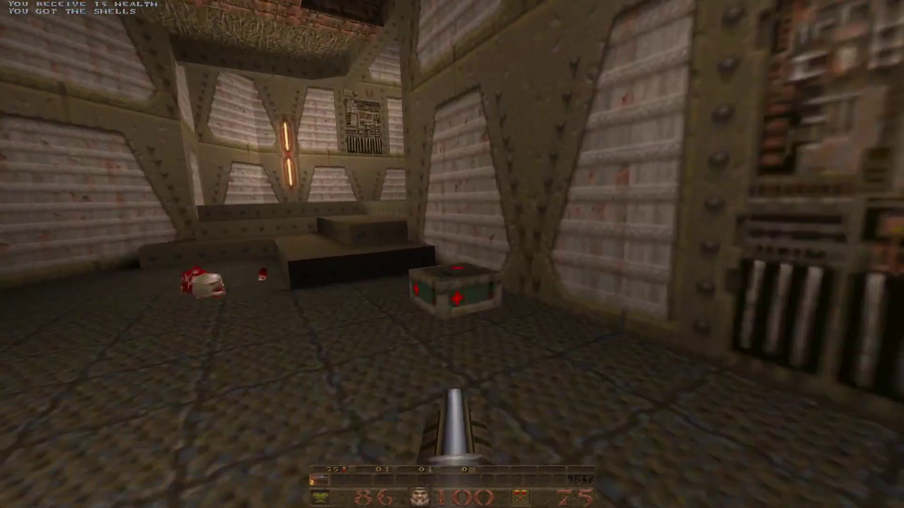
key("w")
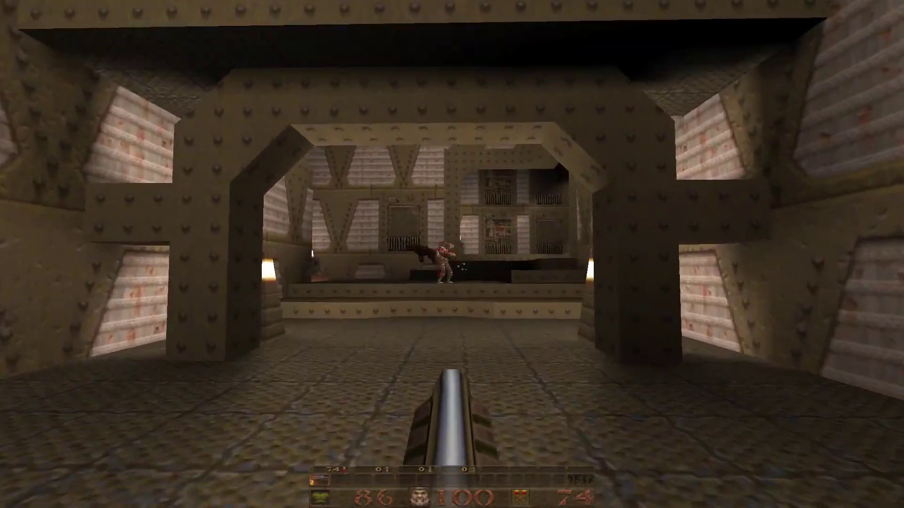
key("ctrl")
key("ctrl")
key("w")
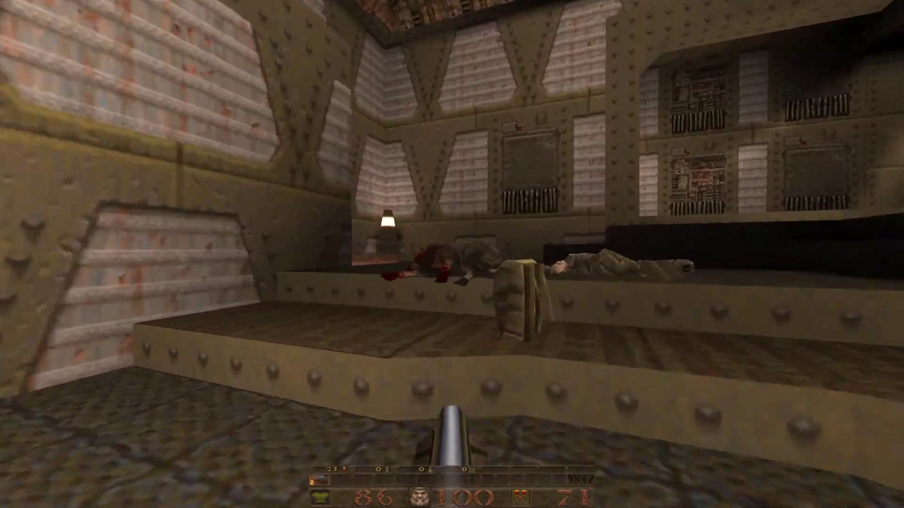
Step: Kill the attacking dog and the walkway grunts, then pick up the nailgun
key("w")
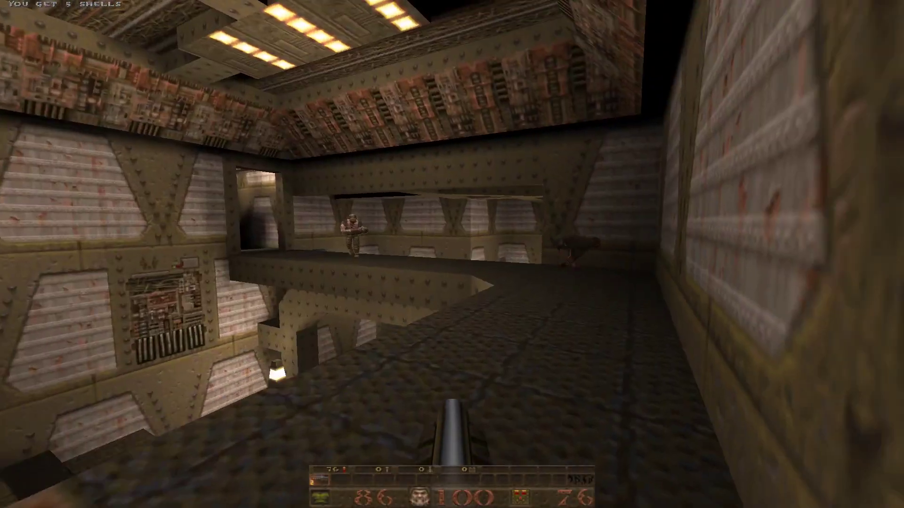
key("ctrl")
key("ctrl")
key("ctrl")
key("w")
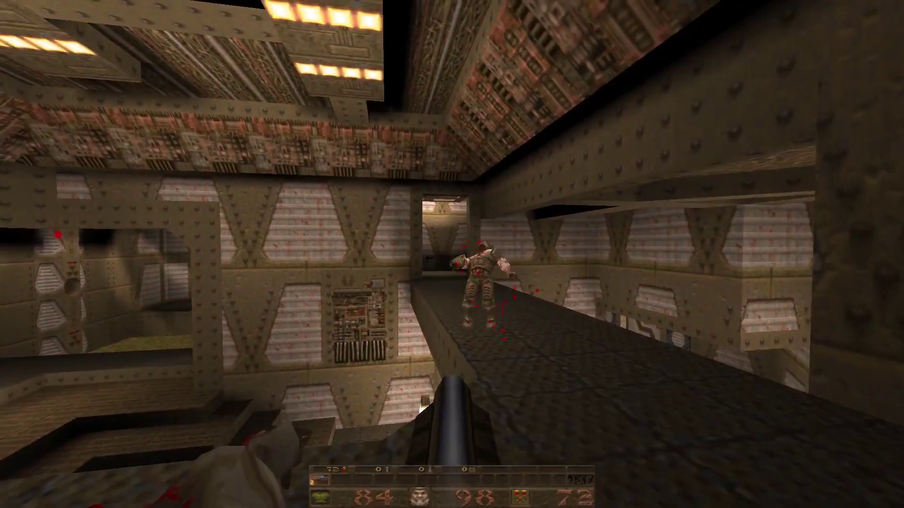
key("ctrl")
key("ctrl")
key("w")
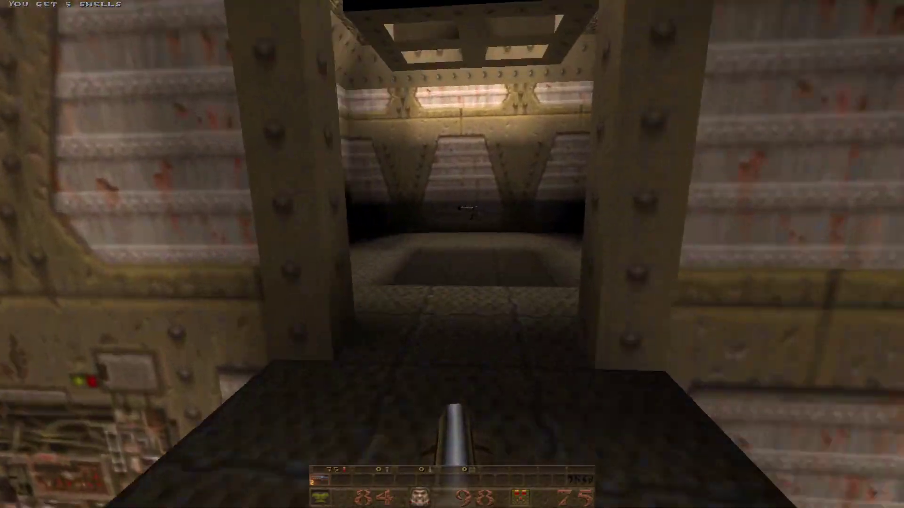
key("ctrl")
key("ctrl")
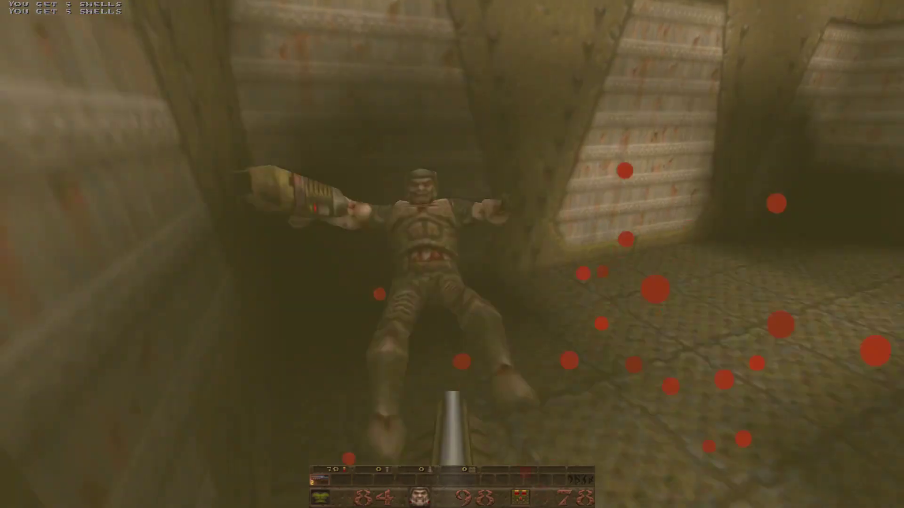
key("w")
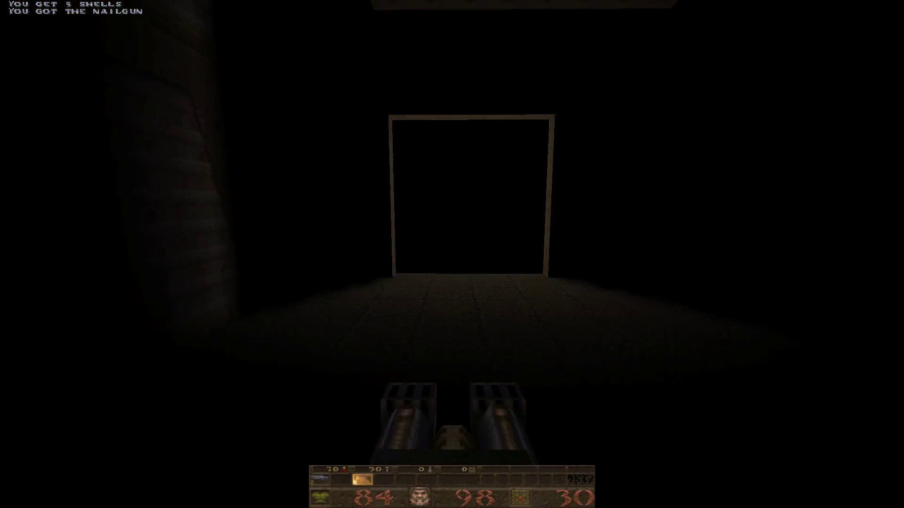
Step: Clear the lit rooms of grunts and enemies, collecting shells, nails and backpack ammo
key("w")
key("w")
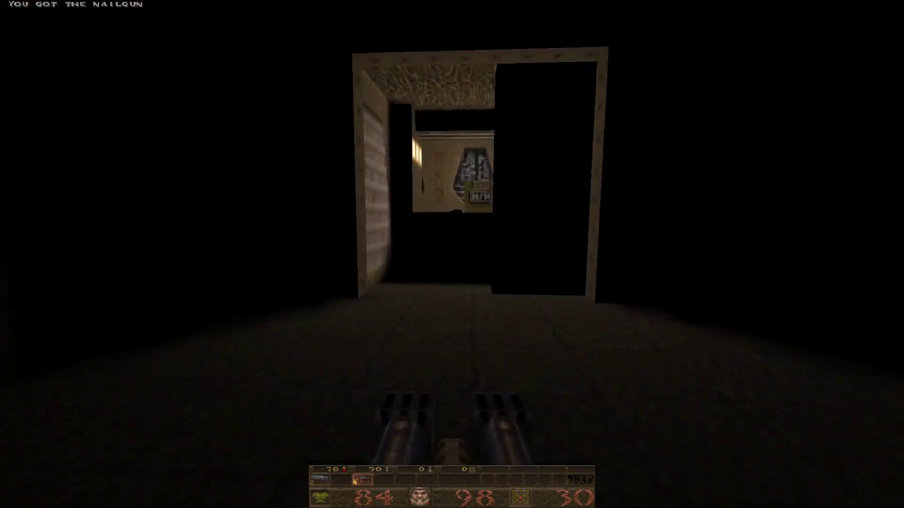
key("ctrl")
key("w")
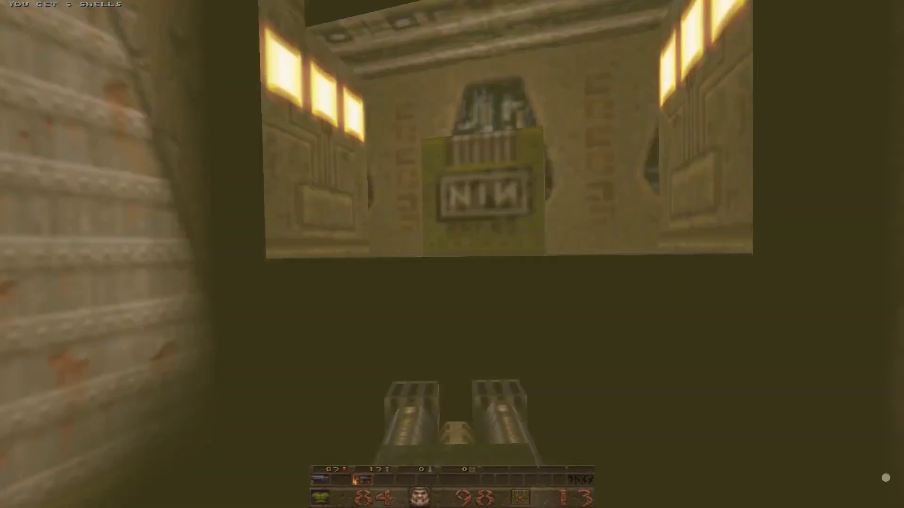
key("w")
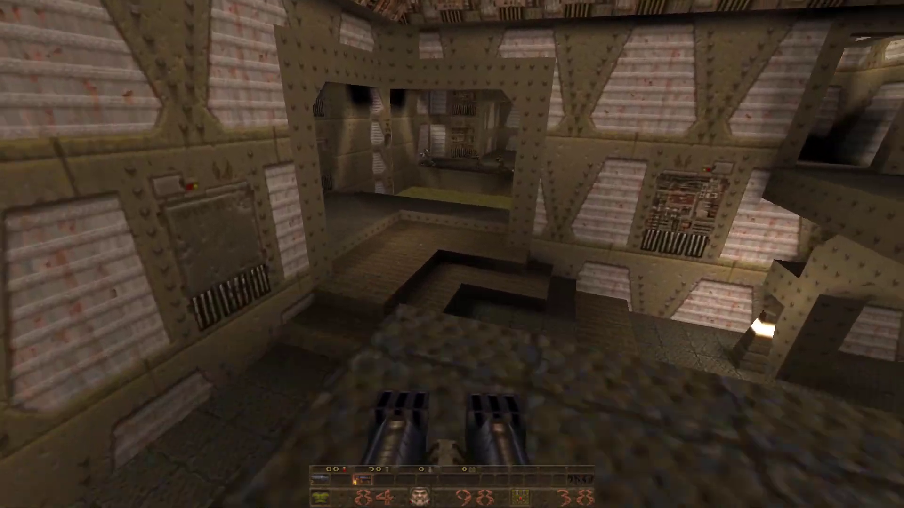
key("w")
left_click(452, 255)
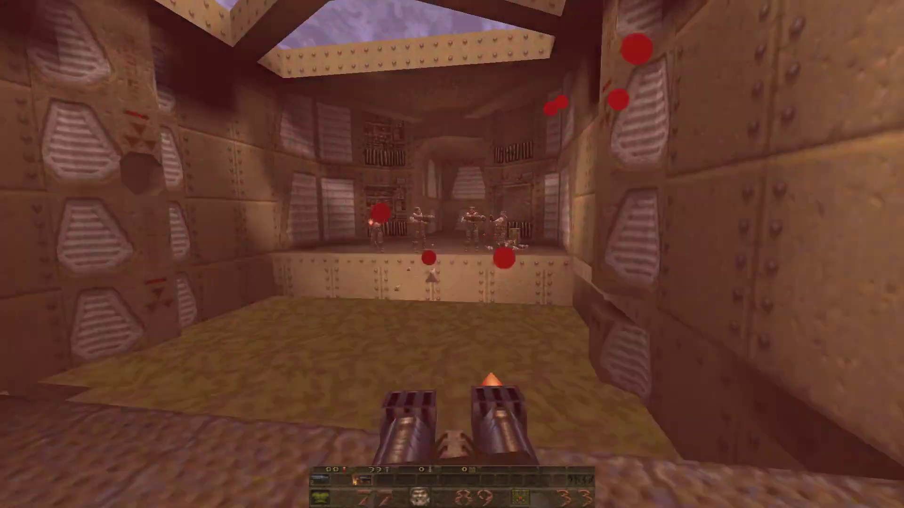
key("w")
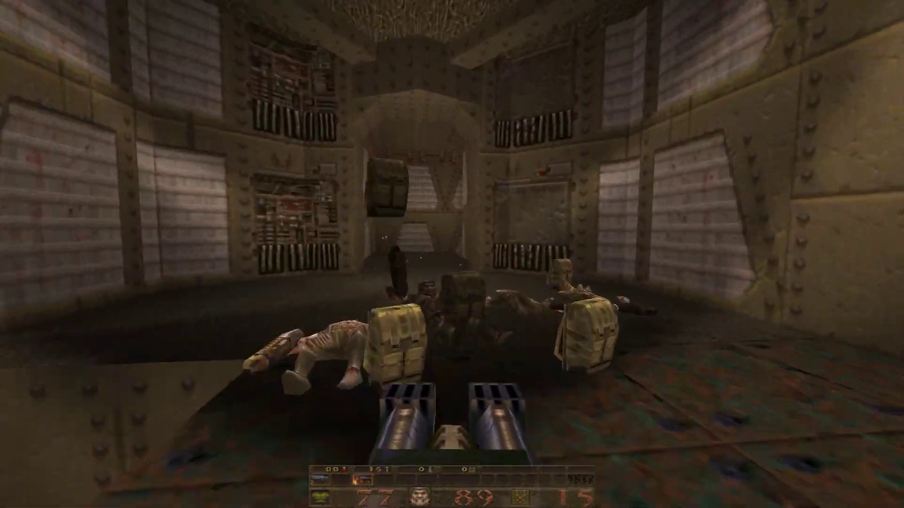
key("w")
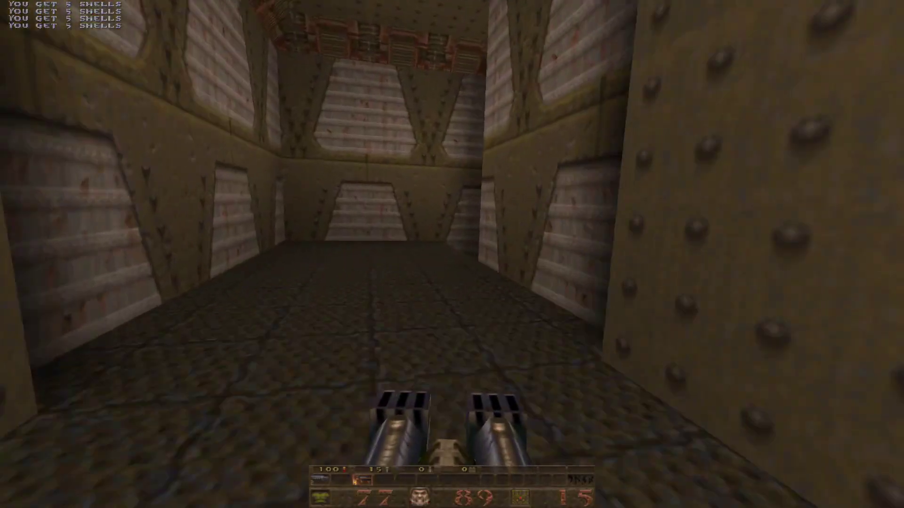
Step: Kill the corridor grunt and the larger-room grunt with the single-barrel shotgun, gathering shells
key("w")
left_click(452, 254)
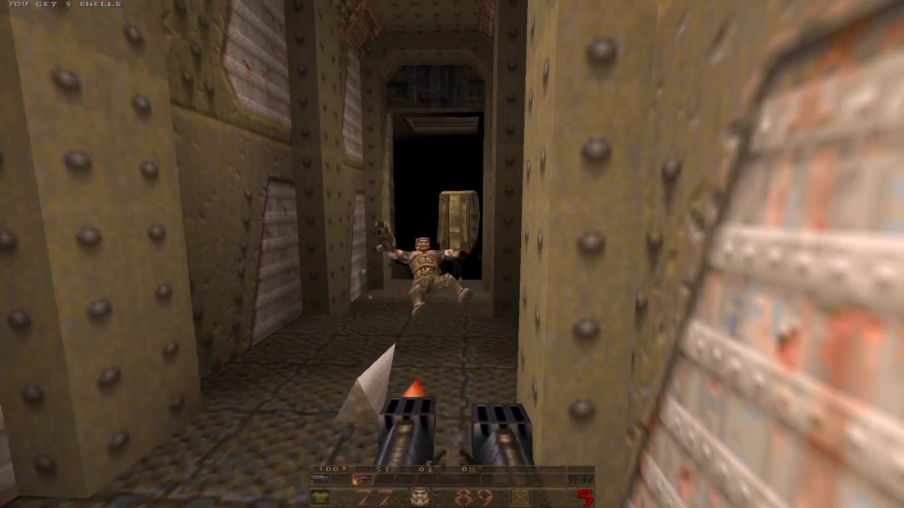
left_click(452, 255)
key("w")
left_click(452, 255)
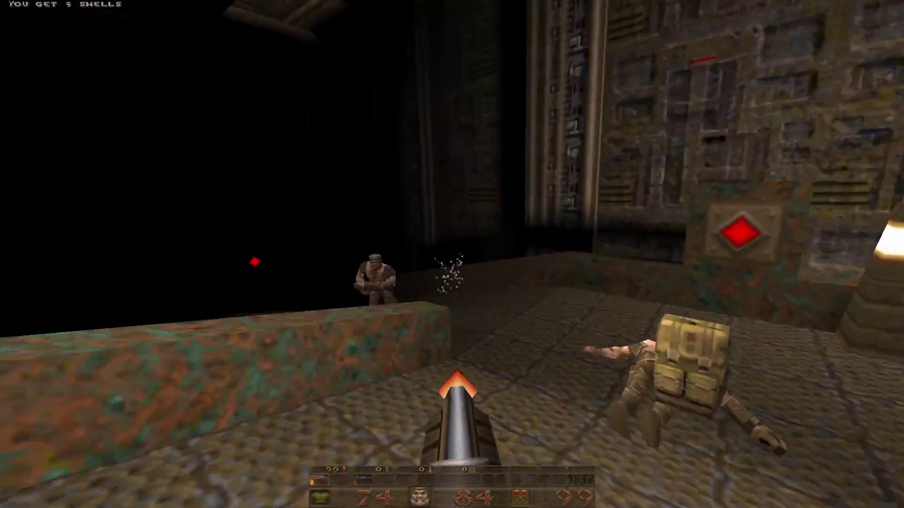
key("w")
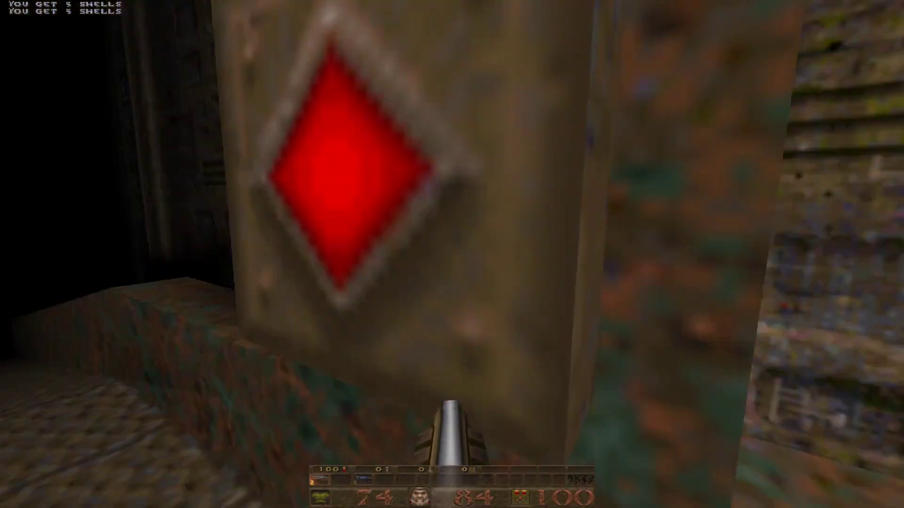
Step: Hit the red wall buttons, shooting the window enemy and grunts, until 'Sequence completed!'
key("w")
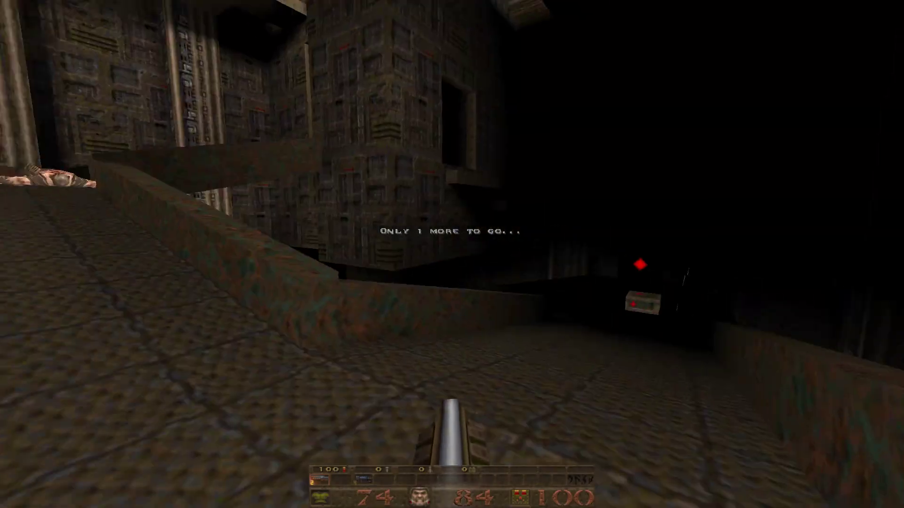
key("w")
left_click(452, 254)
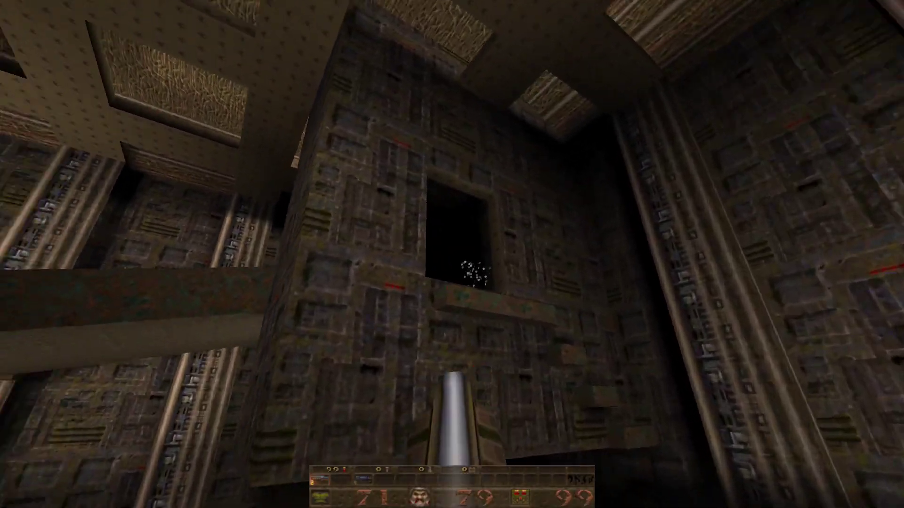
left_click(452, 254)
left_click(452, 255)
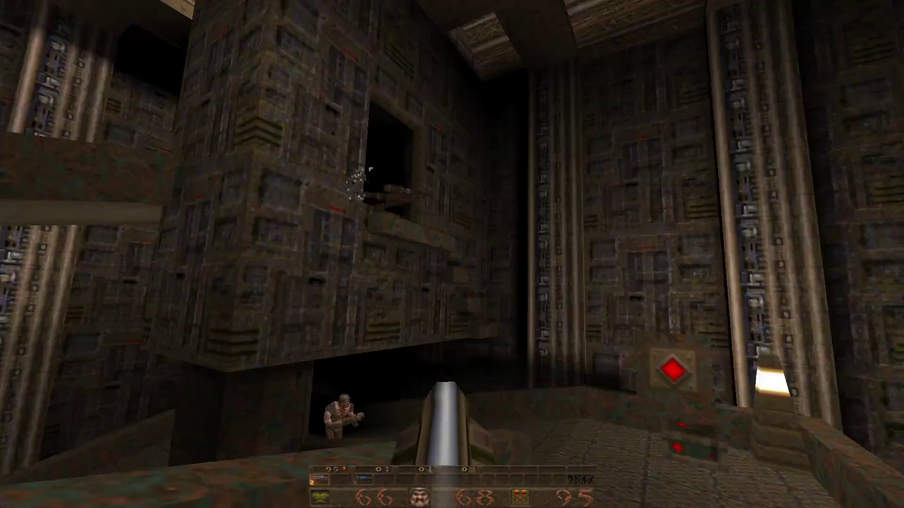
key("w")
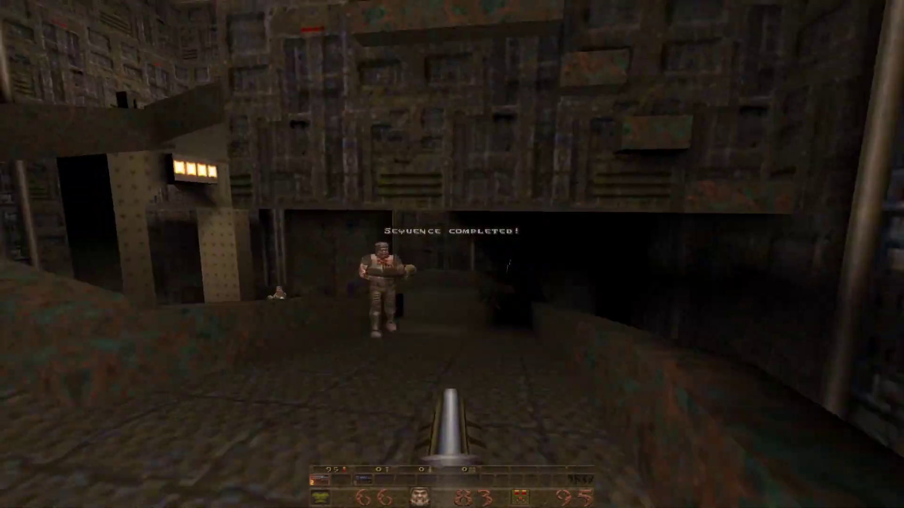
left_click(452, 254)
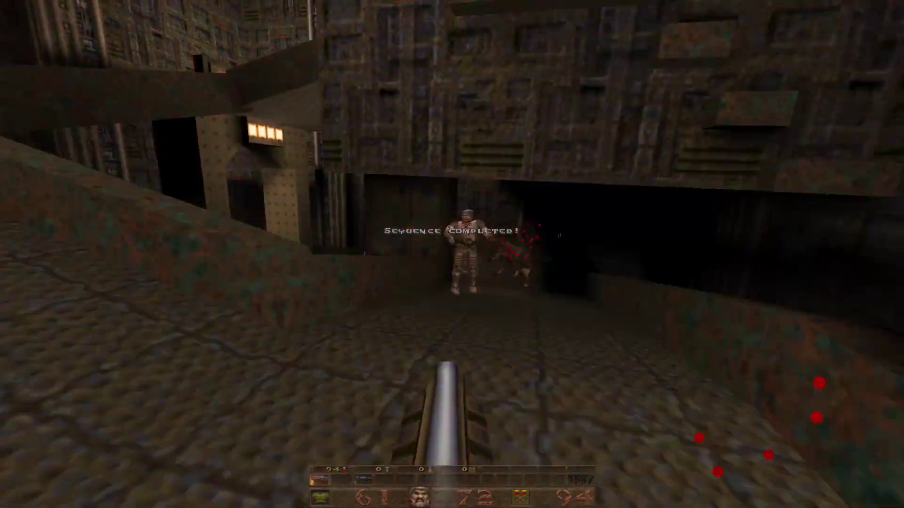
Step: Kill the lower-corridor grunts and the charging dog, then grab the shells
key("w")
left_click(452, 255)
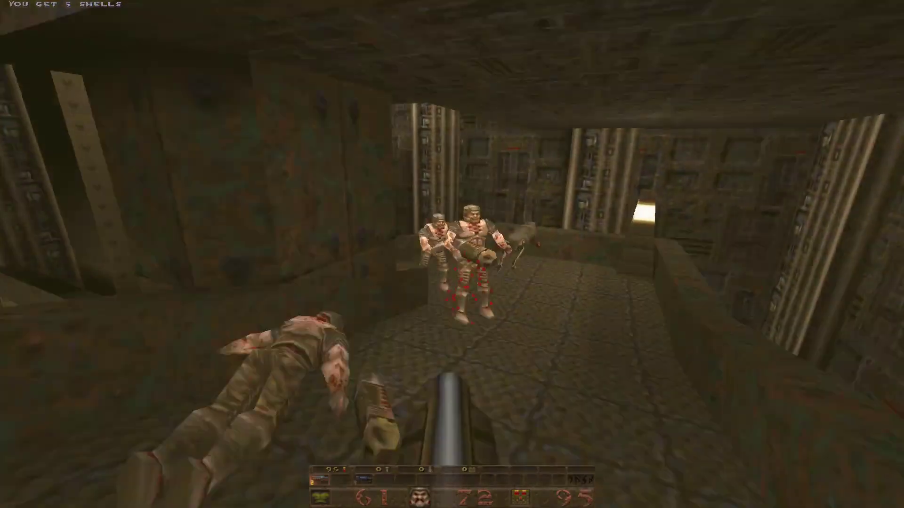
key("w")
left_click(452, 255)
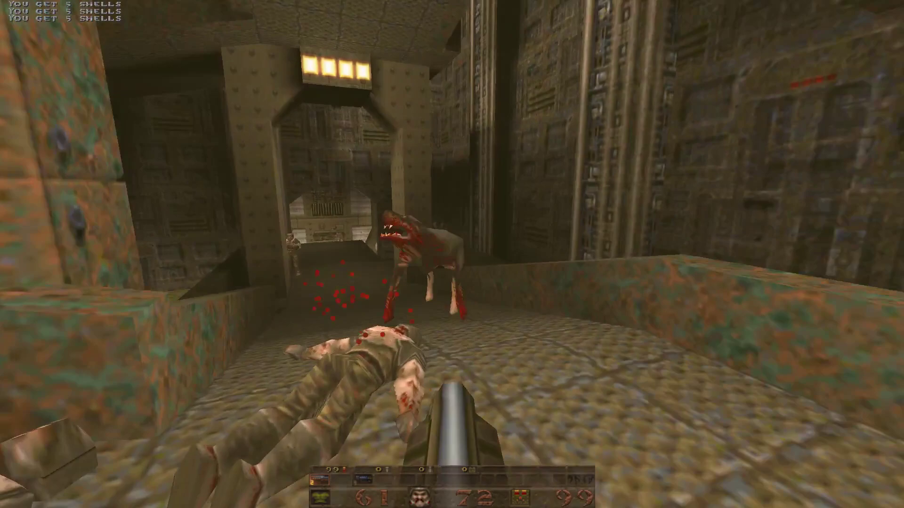
left_click(452, 254)
key("w")
left_click(452, 254)
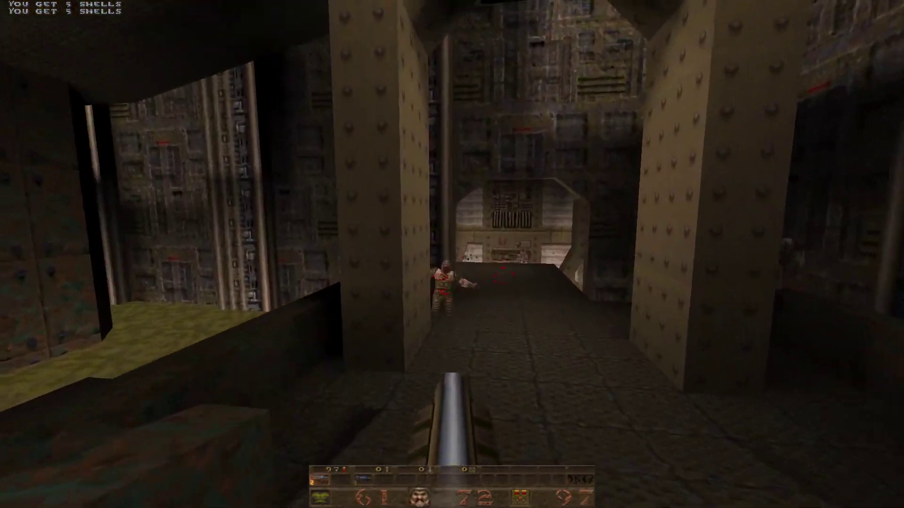
key("w")
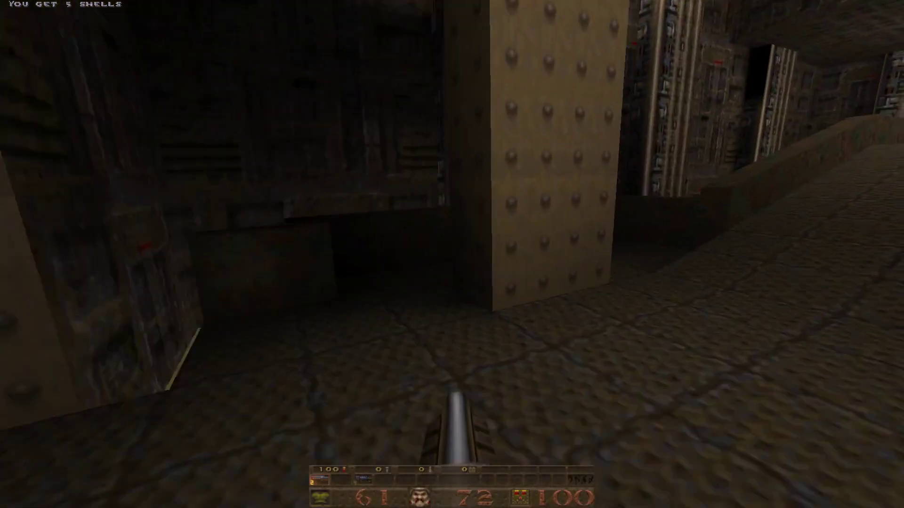
Step: Enter the slime area and kill the dog and grunt in the corridor
key("w")
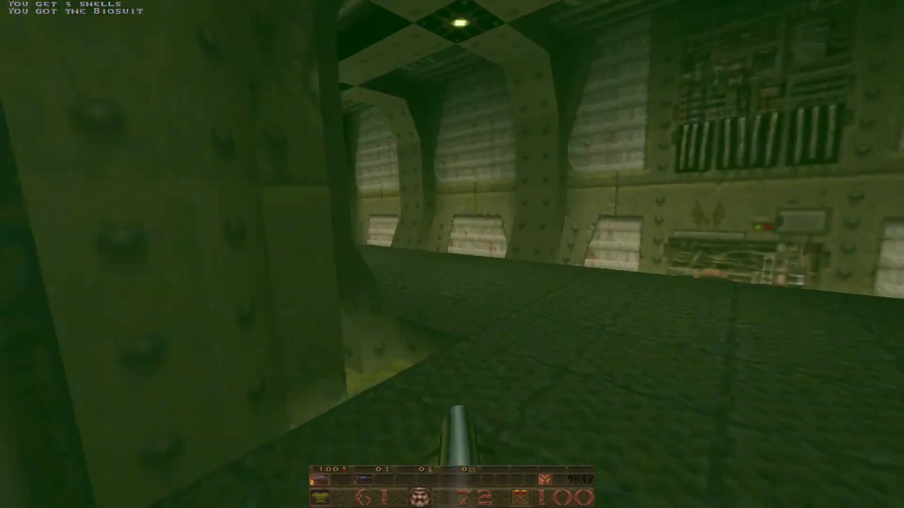
left_click(452, 254)
left_click(452, 255)
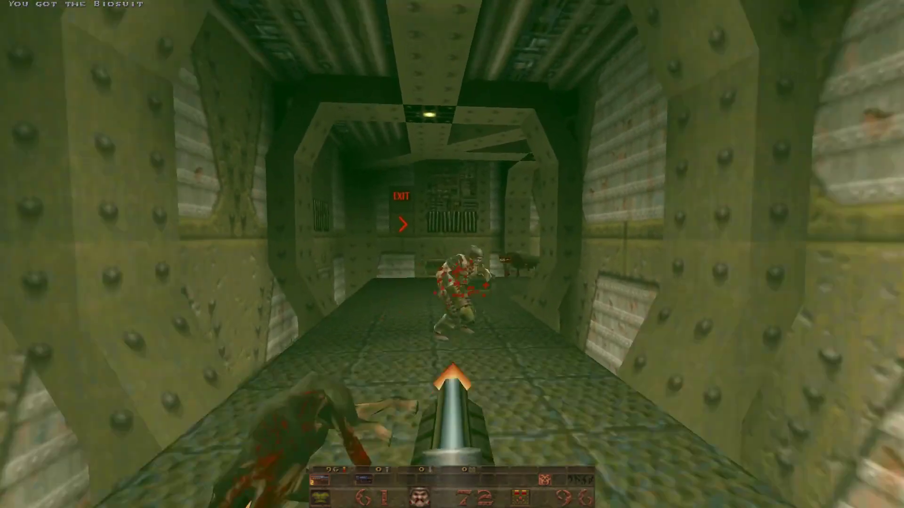
left_click(452, 254)
key("w")
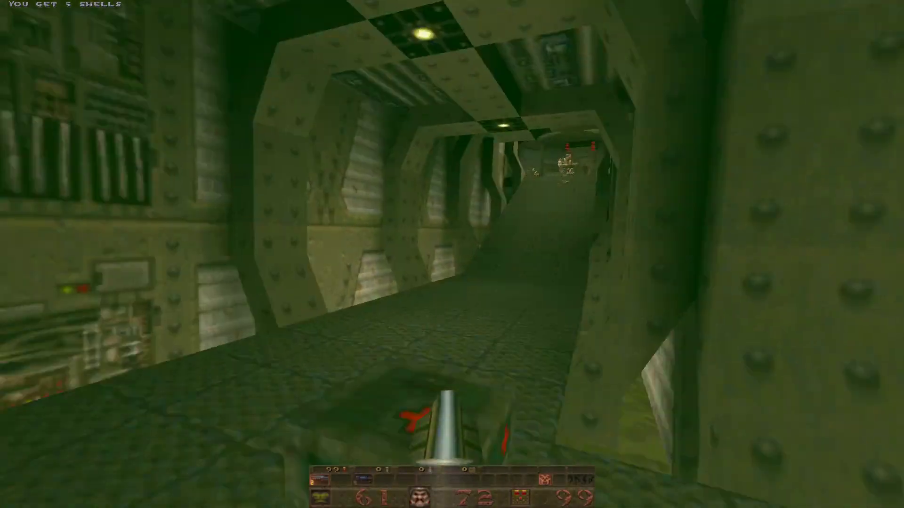
Step: Shoot the grunts ahead and collect the health, shells and nailgun in the room
key("w")
left_click(452, 254)
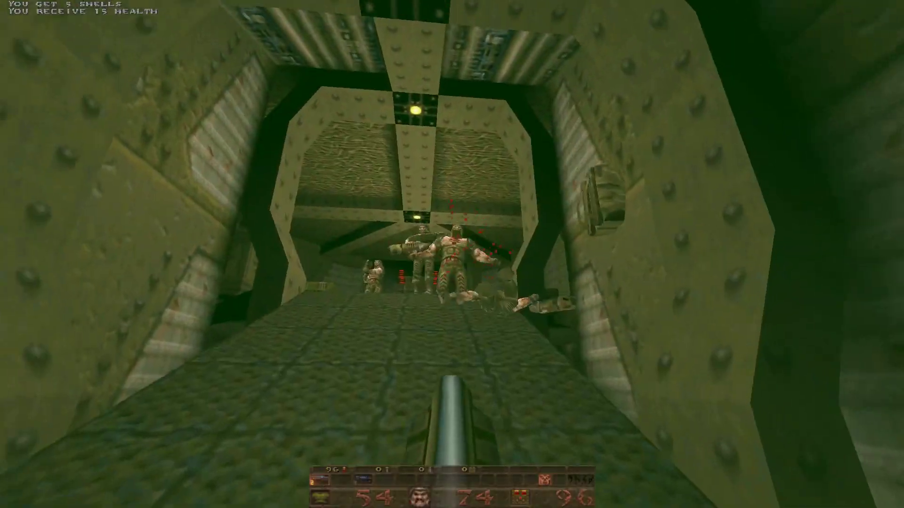
key("w")
left_click(452, 254)
left_click(452, 255)
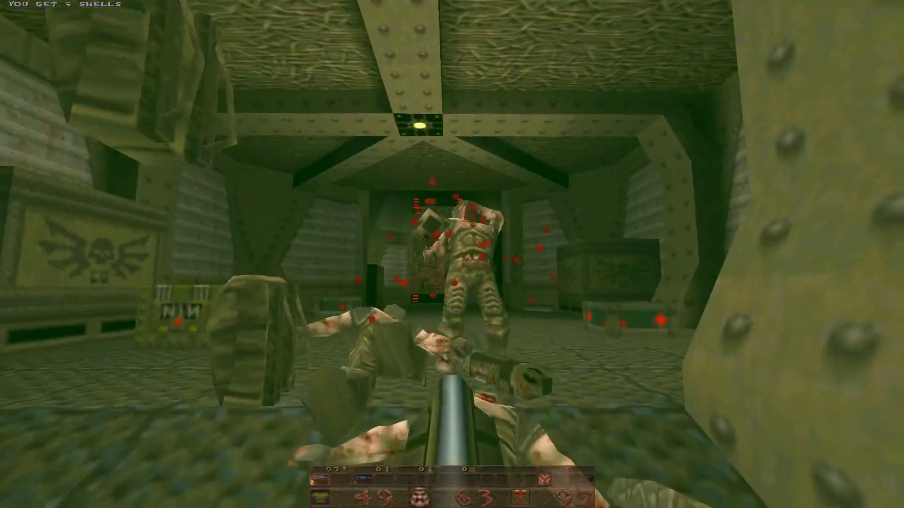
key("w")
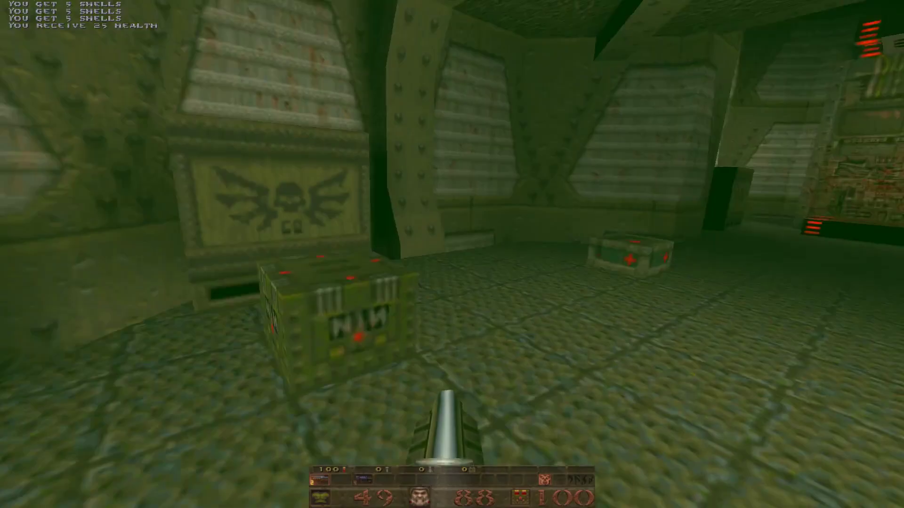
key("w")
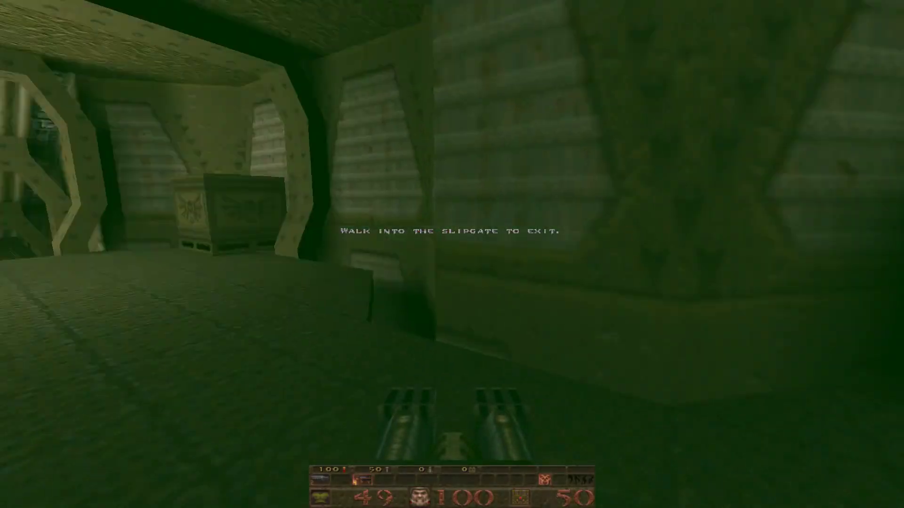
Step: Follow the long corridors past the corpses and look around the room for the exit
key("w")
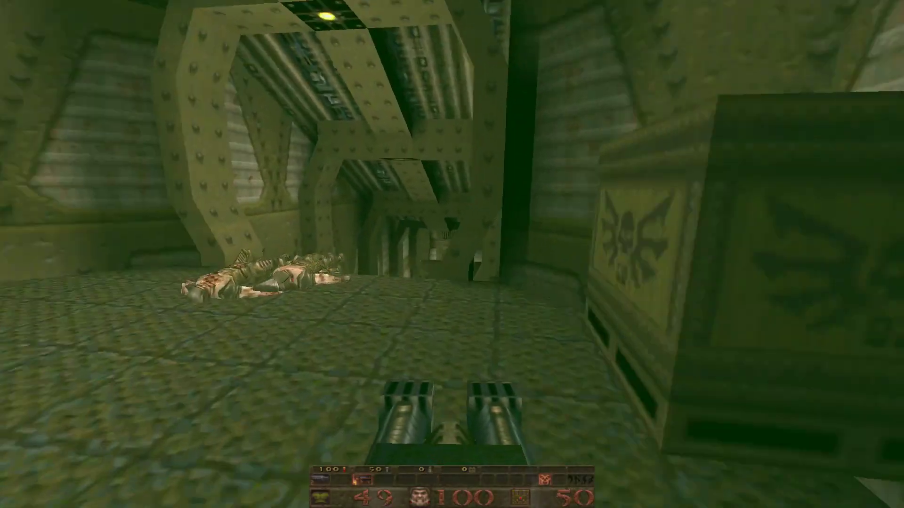
key("w")
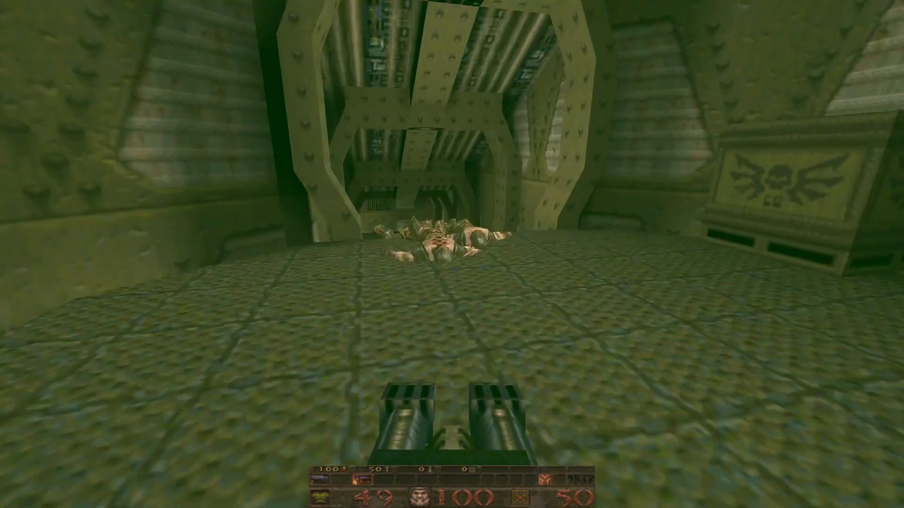
key("w")
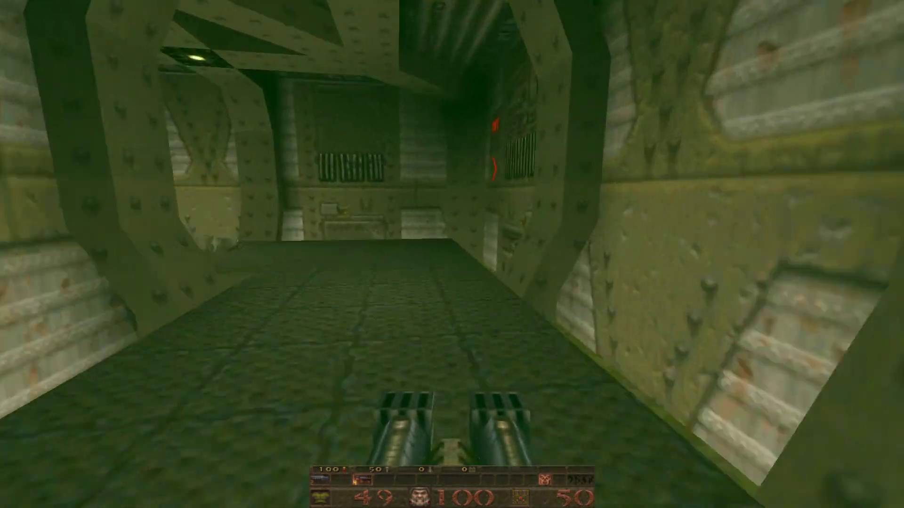
key("w")
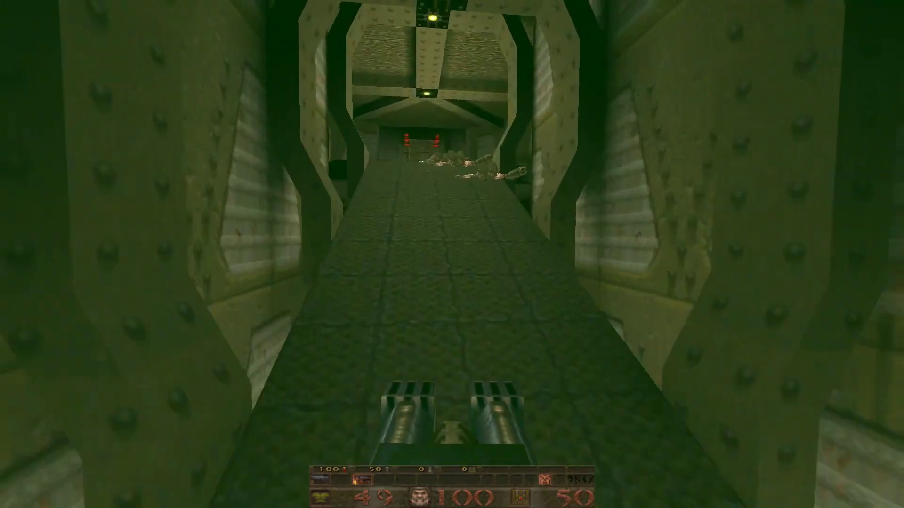
key("w")
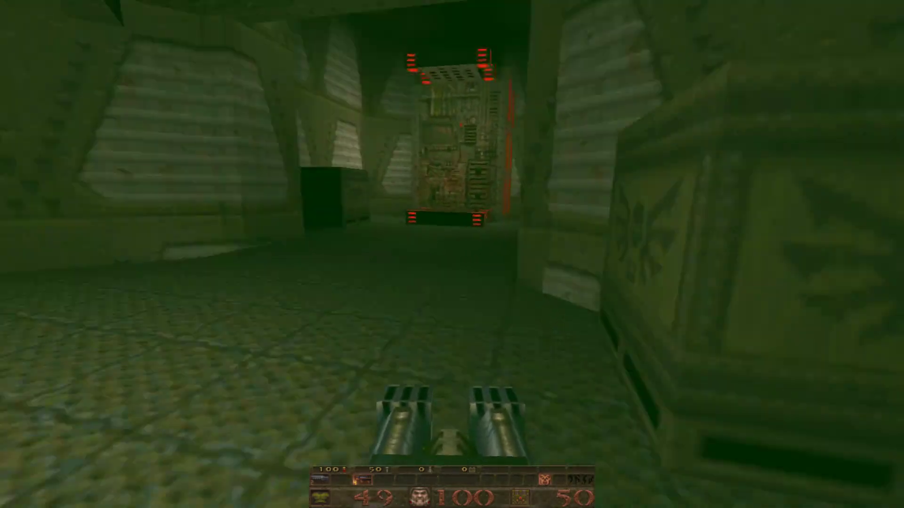
left_click_drag(451, 254, 635, 254)
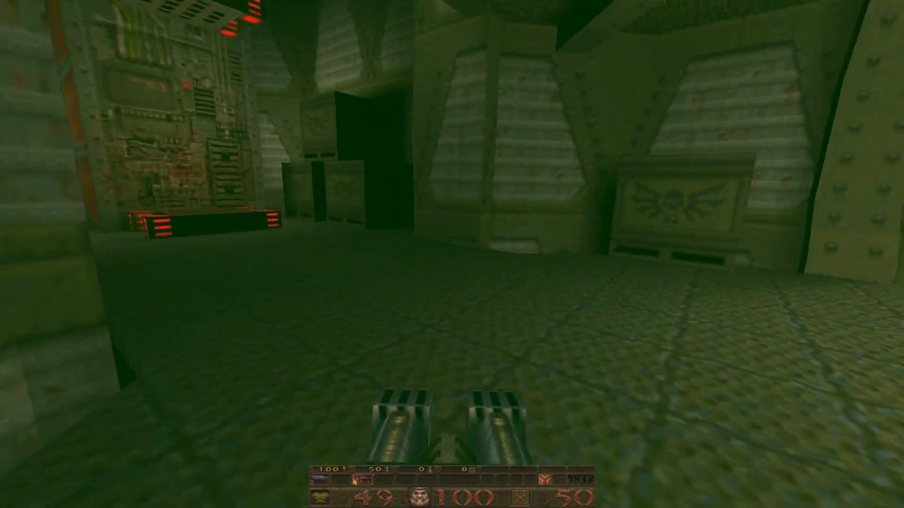
key("Right")
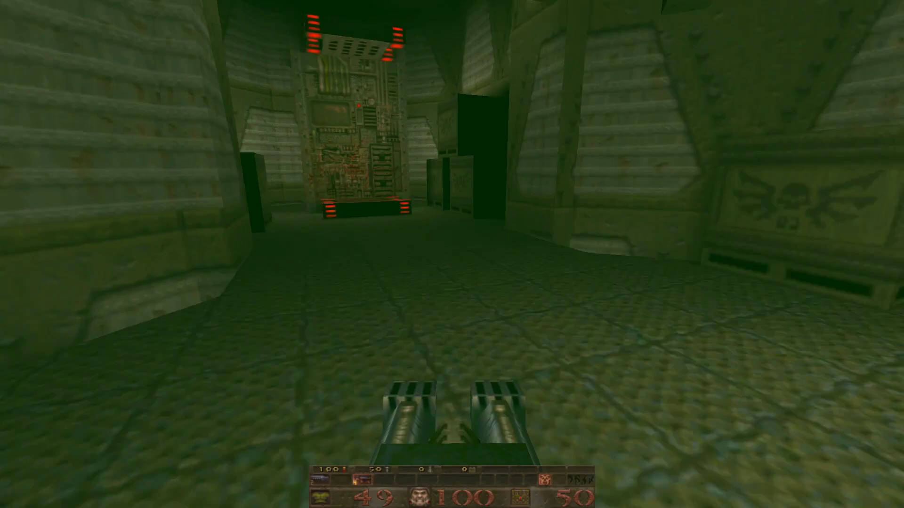
Step: Enter the slipgate to finish the level with 41/42 kills, then quit Quake
key("w")
key("Left")
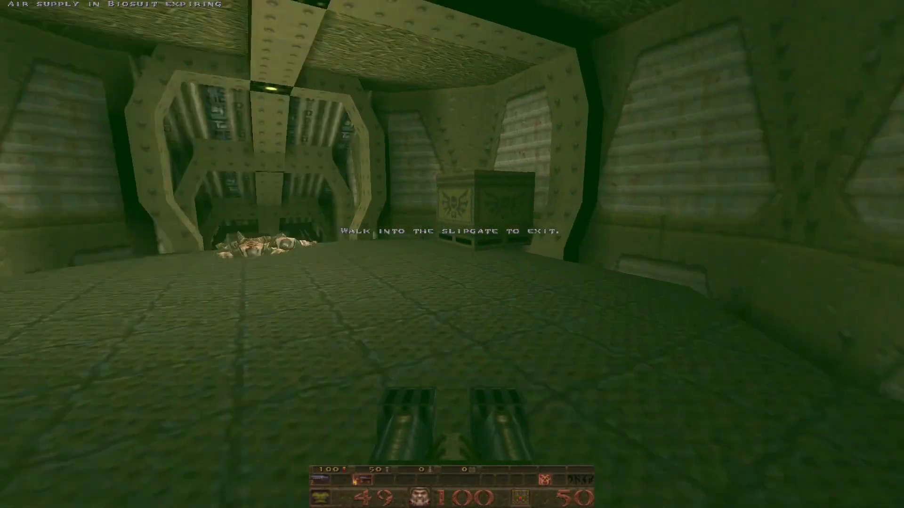
key("w")
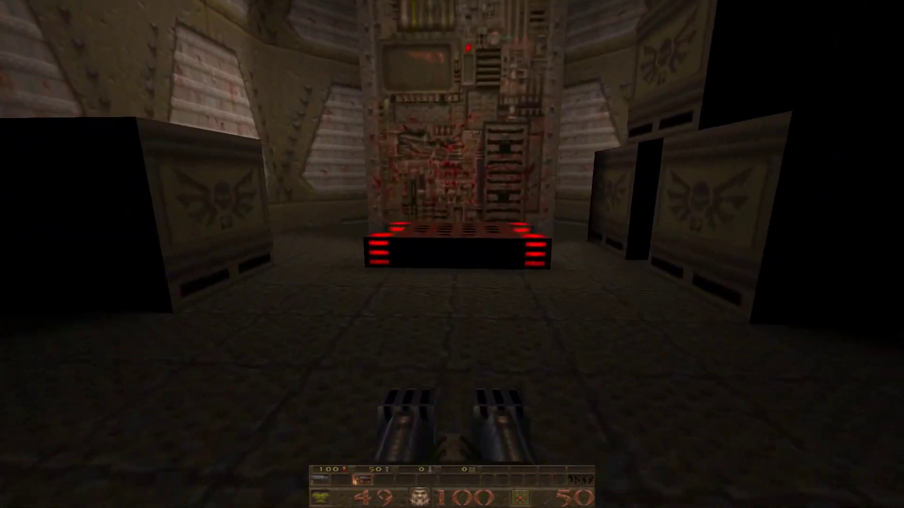
key("w")
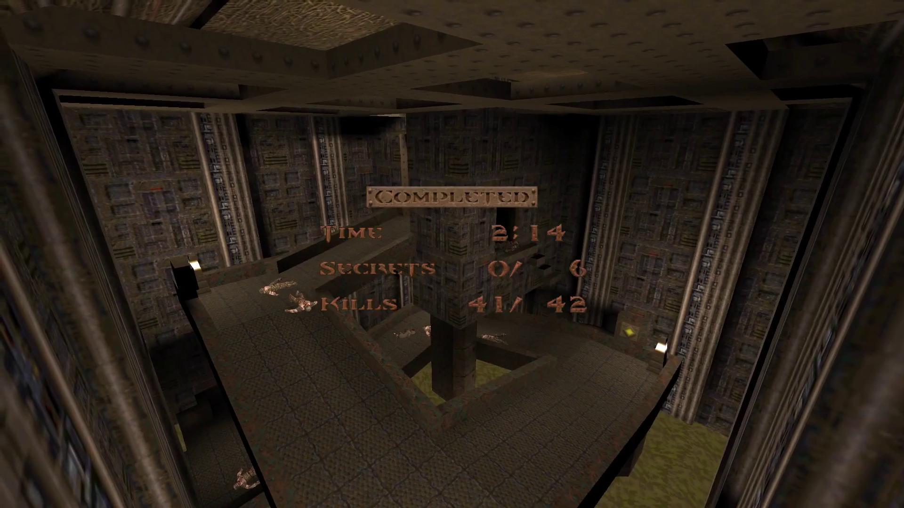
key("Escape")
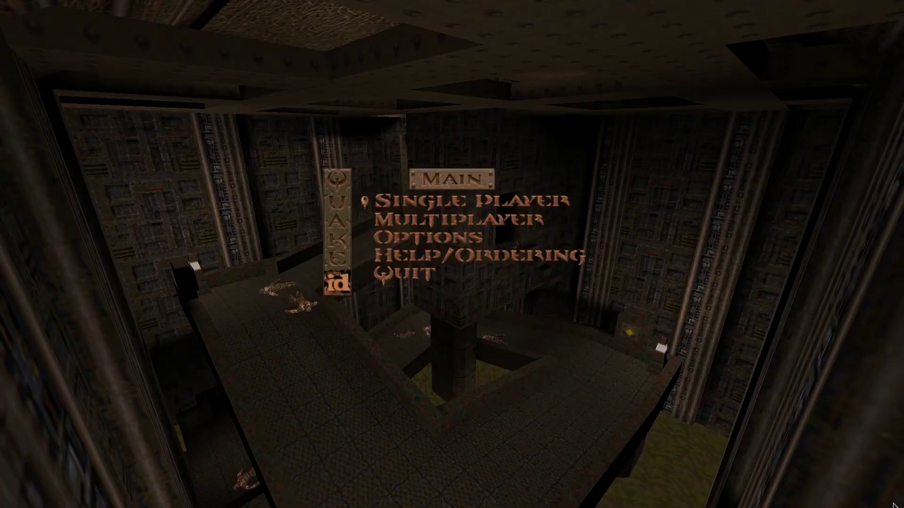
key("super+shift+q")
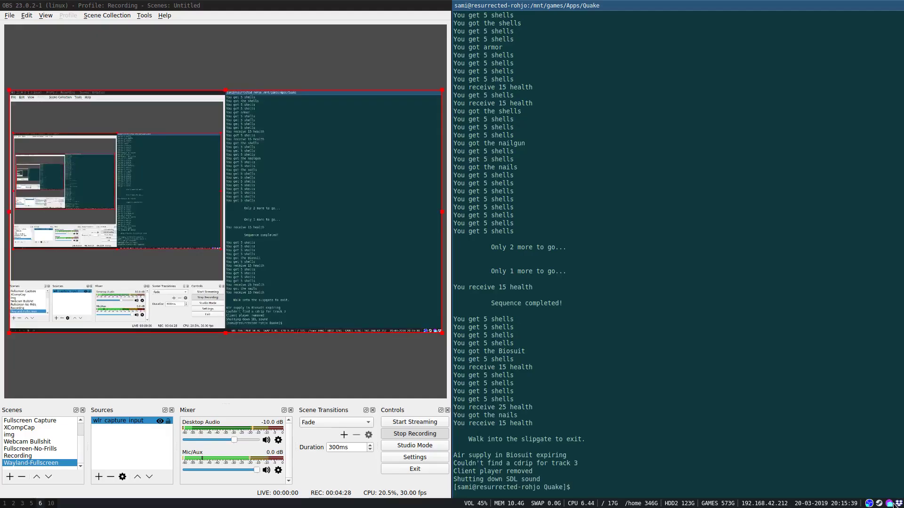